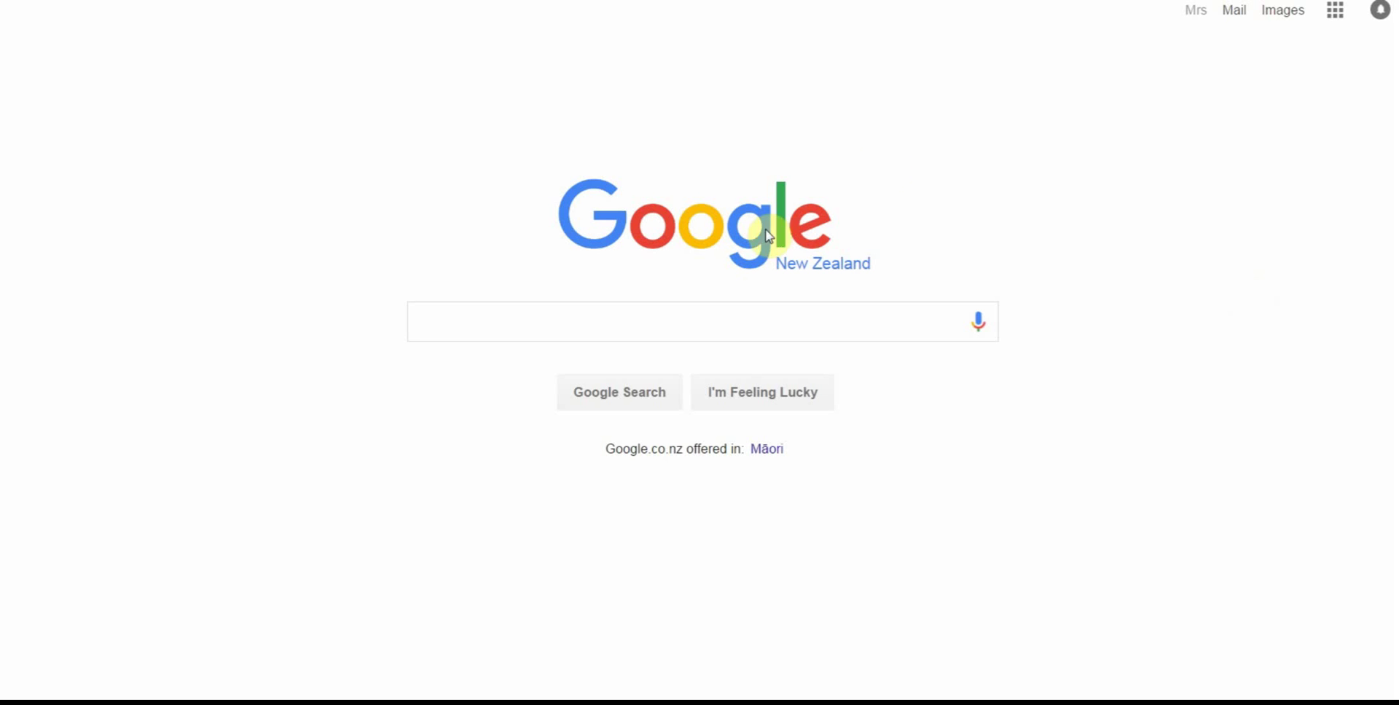
# - Search Google for censusatschool and open the CensusAtSchool New Zealand home page
pyautogui.click(755, 317)
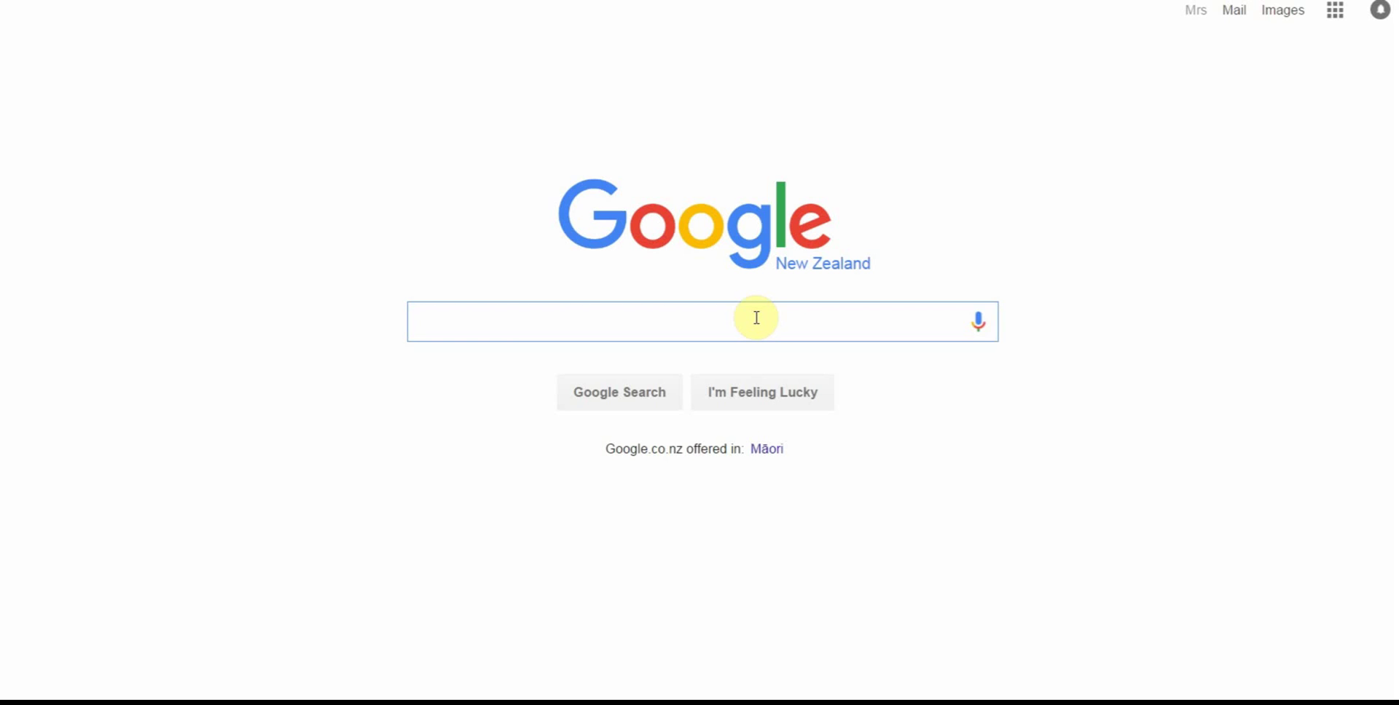
pyautogui.write('cen')
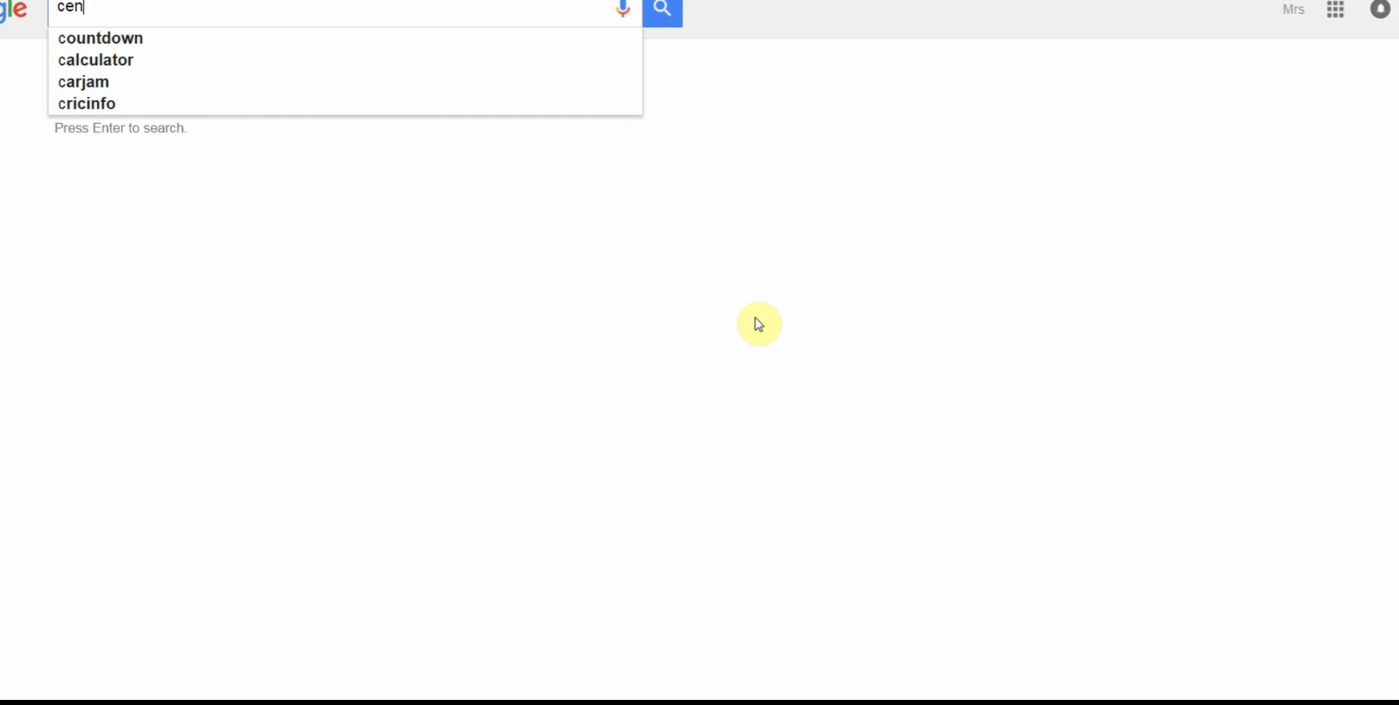
pyautogui.write('sus')
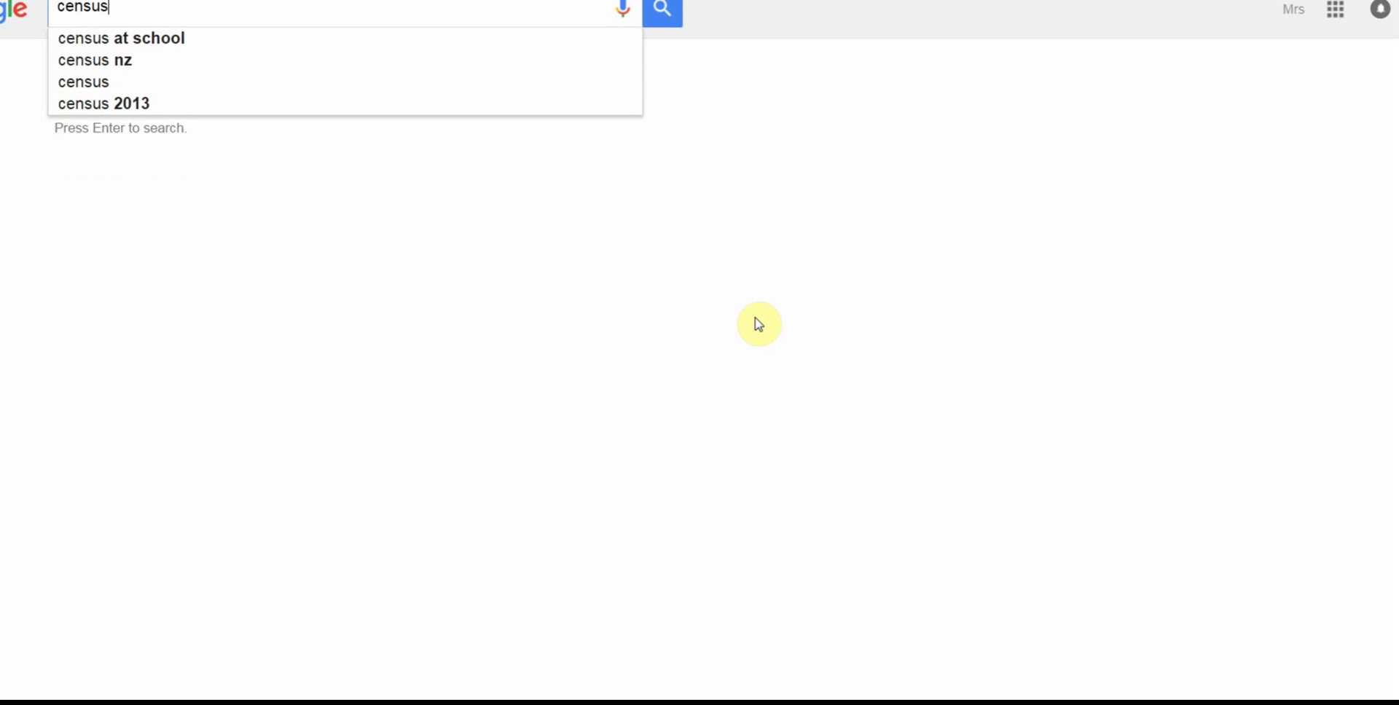
pyautogui.write('atschool')
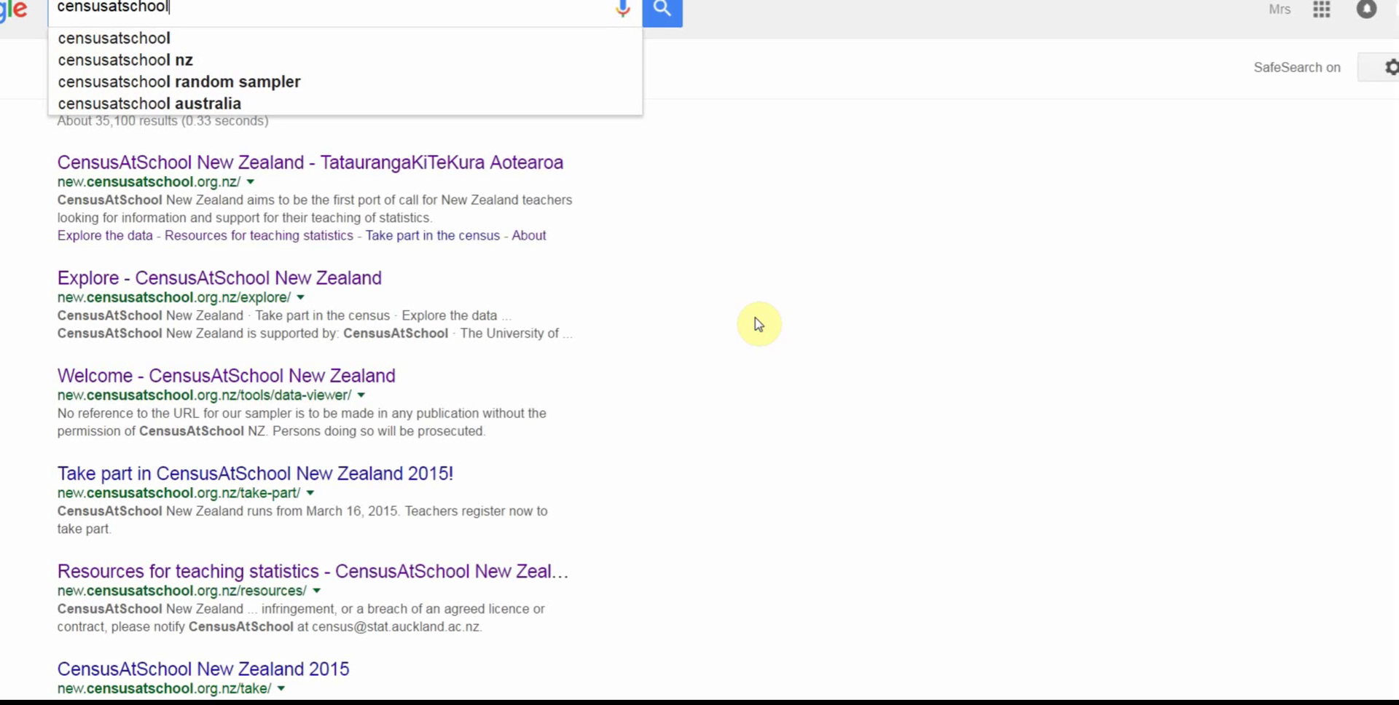
pyautogui.press('Return')
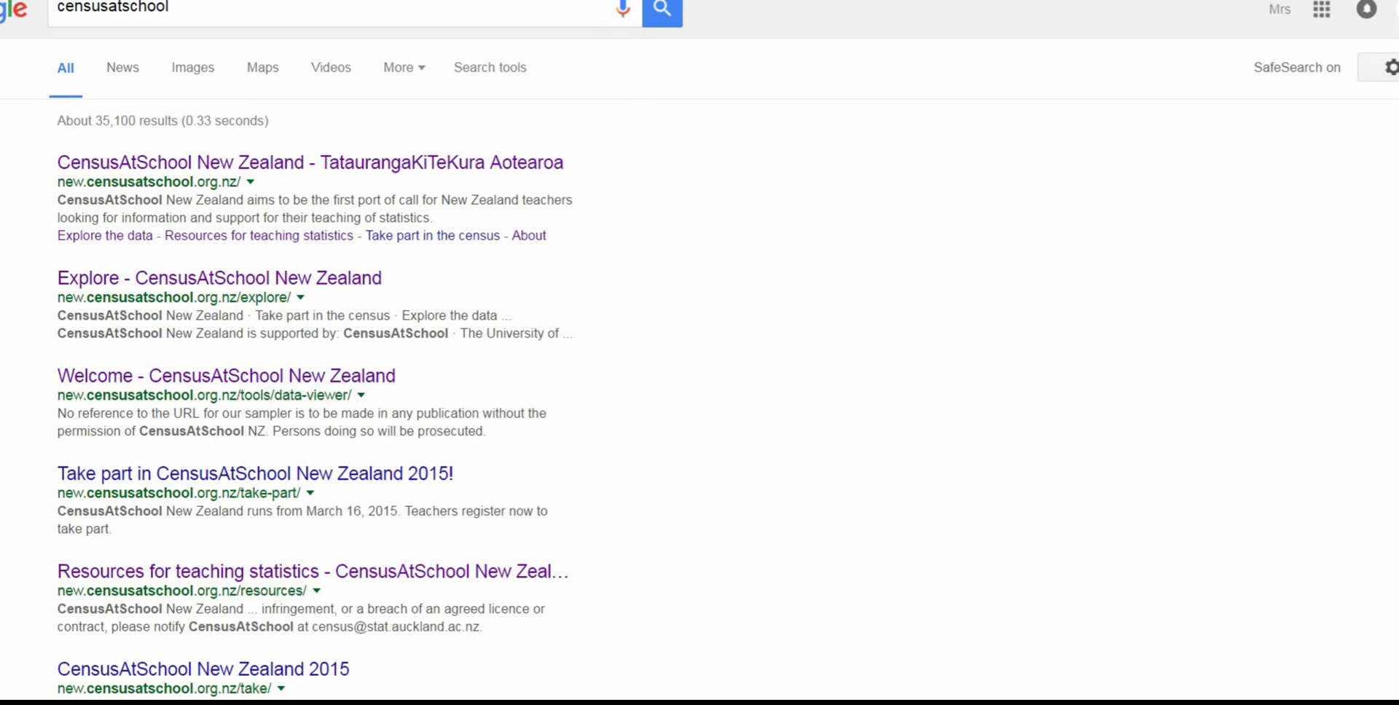
pyautogui.click(393, 163)
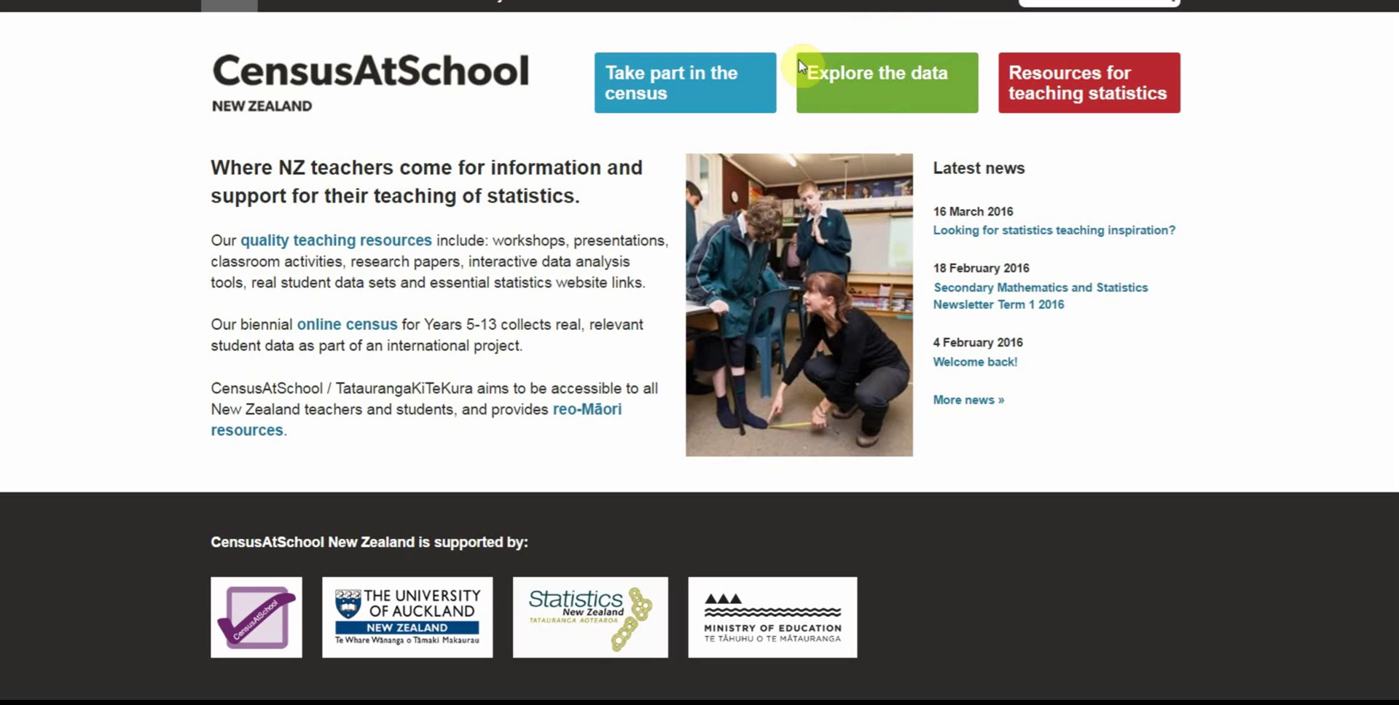
# - Open the Data Viewer from the site's data exploration page and agree to the conditions of use
pyautogui.click(887, 79)
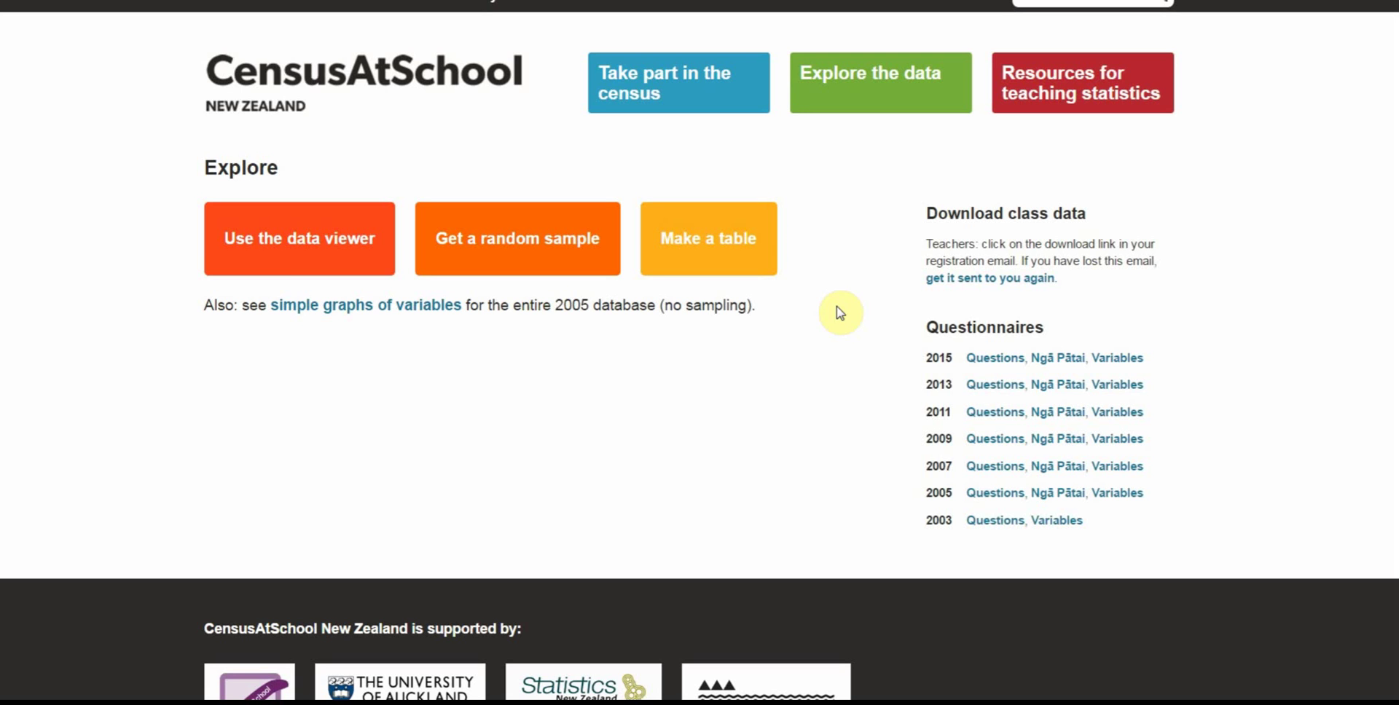
pyautogui.click(271, 255)
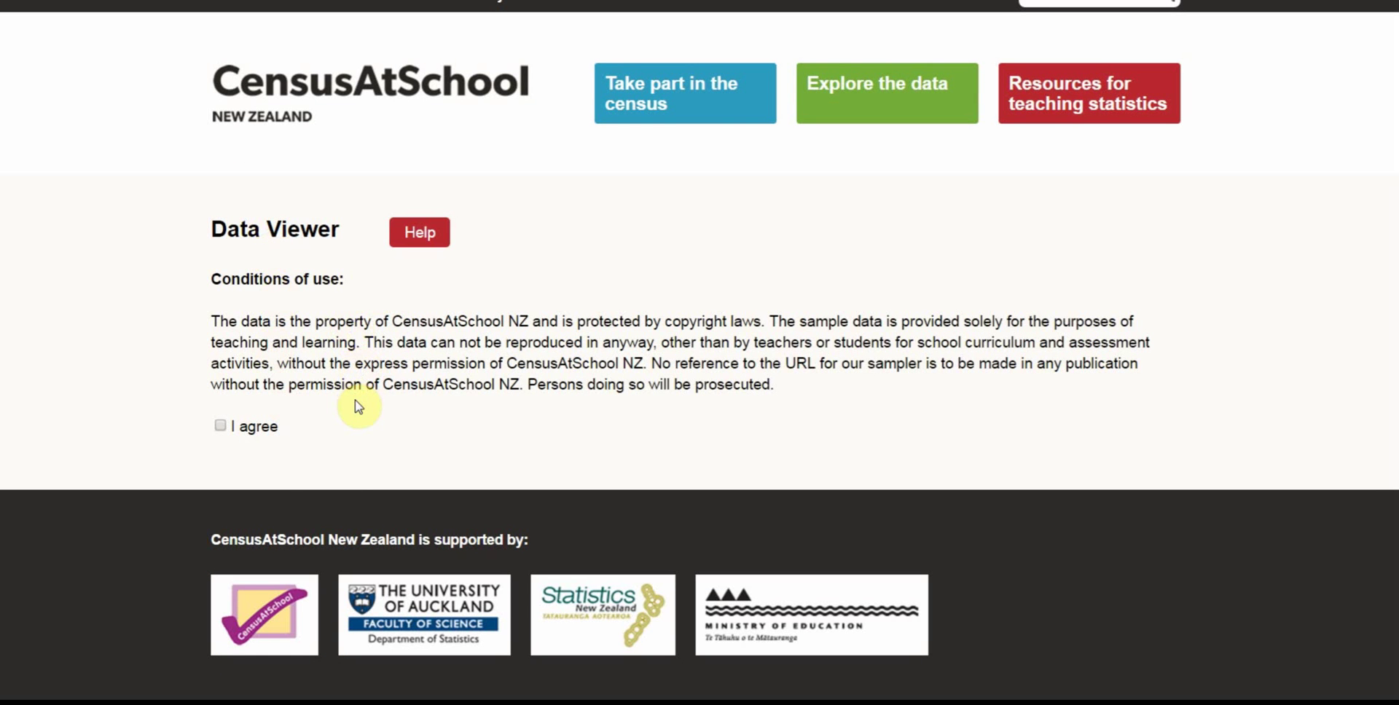
pyautogui.click(221, 427)
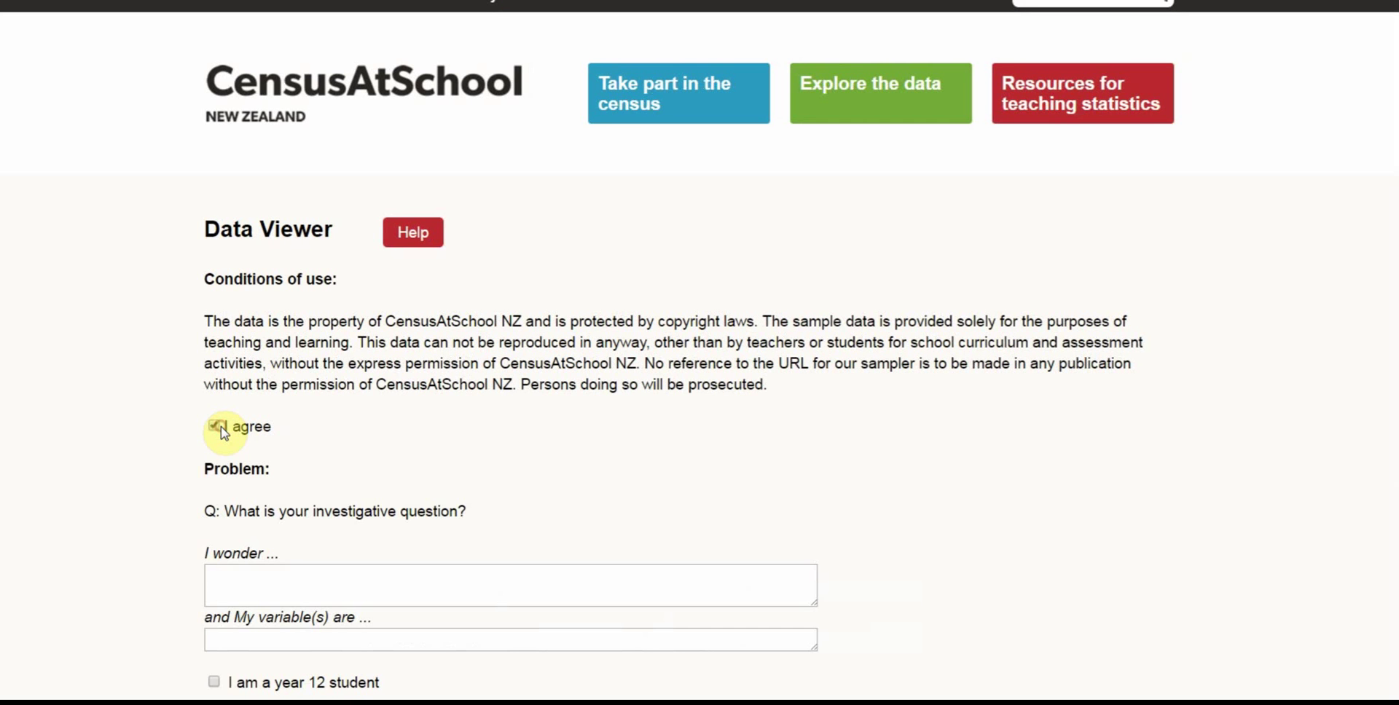
# - Enter the investigative question "Is the median armspan of male students larger than the median armspan of female students in NZ high schools?"
pyautogui.scroll(-1, 624, 473)
pyautogui.scroll(-3, 624, 473)
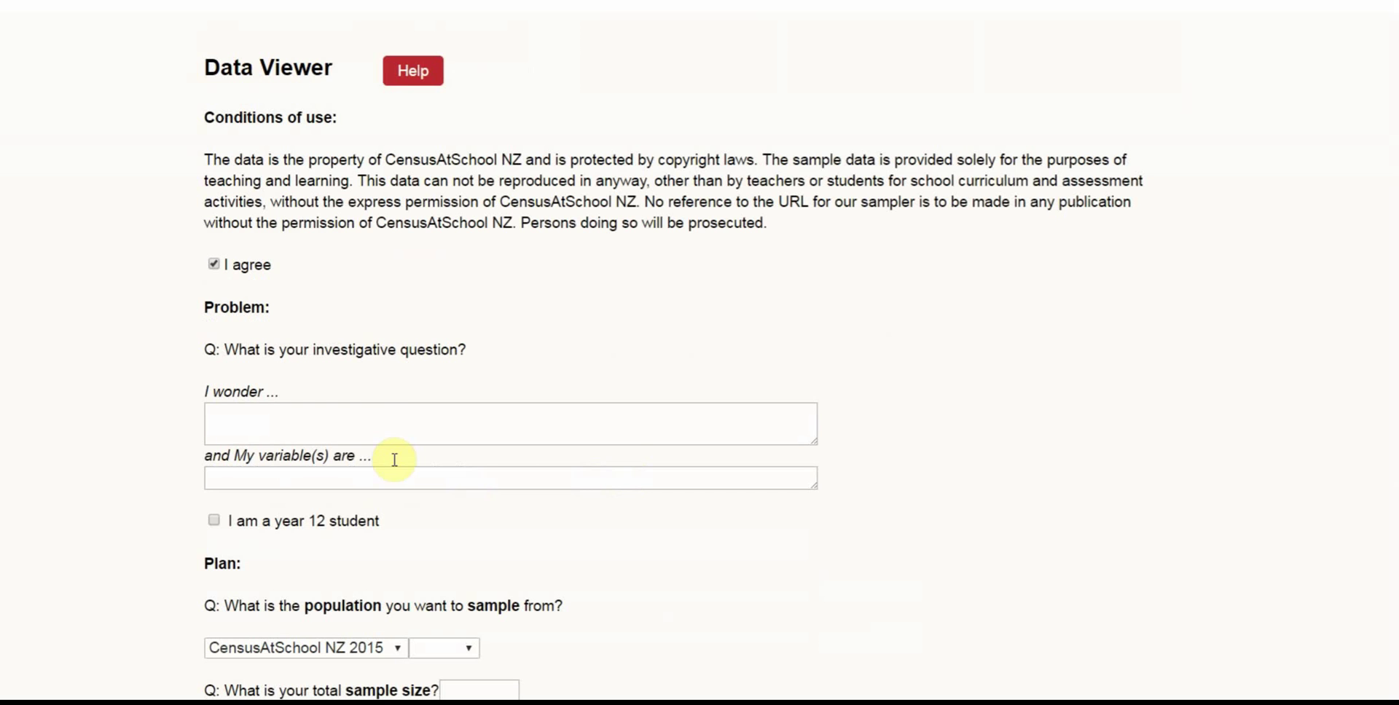
pyautogui.click(395, 422)
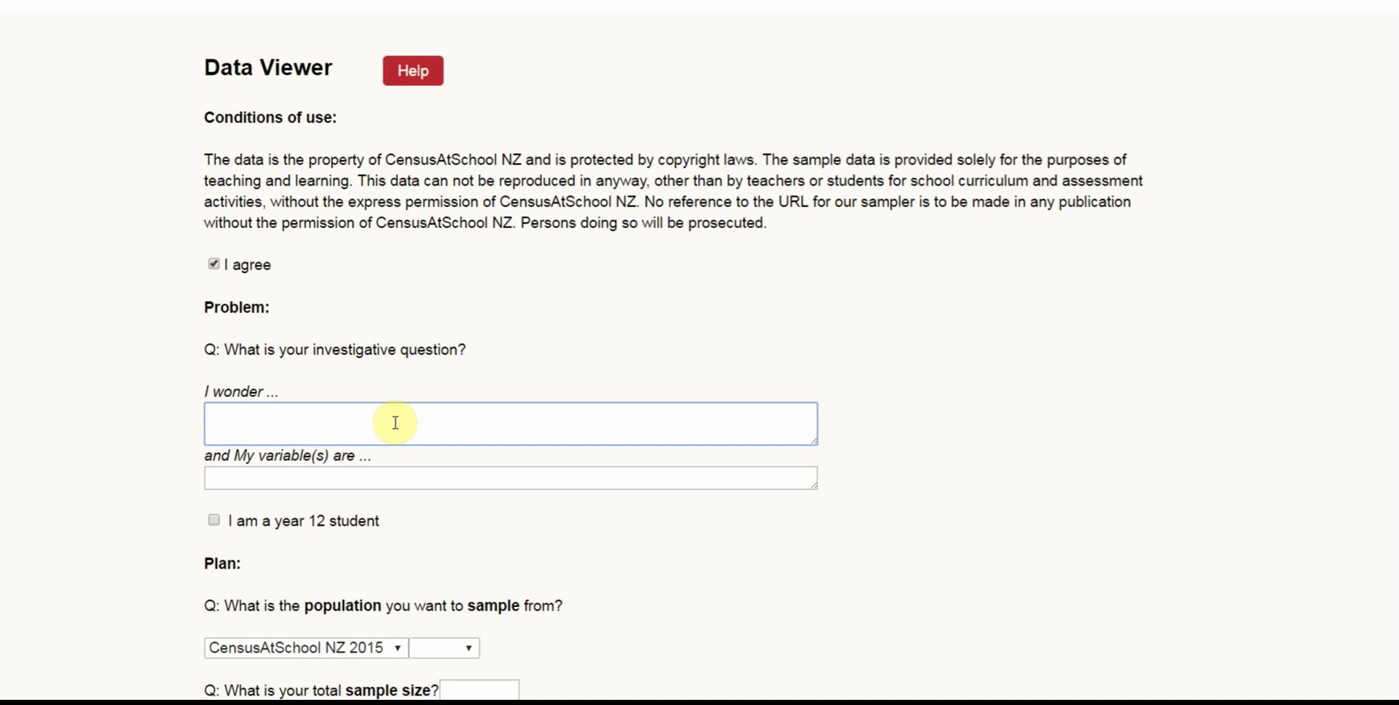
pyautogui.write('Is the median armspant')
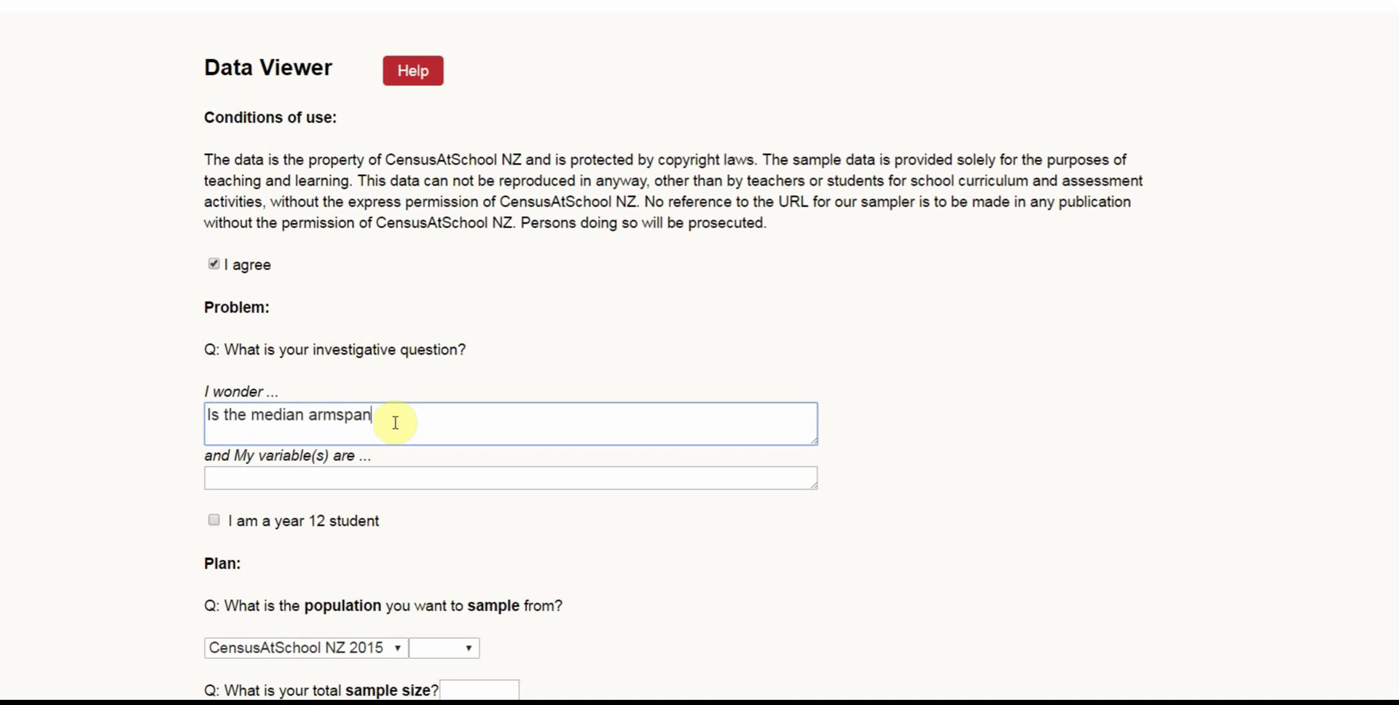
pyautogui.press('BackSpace')
pyautogui.write('of male students larg')
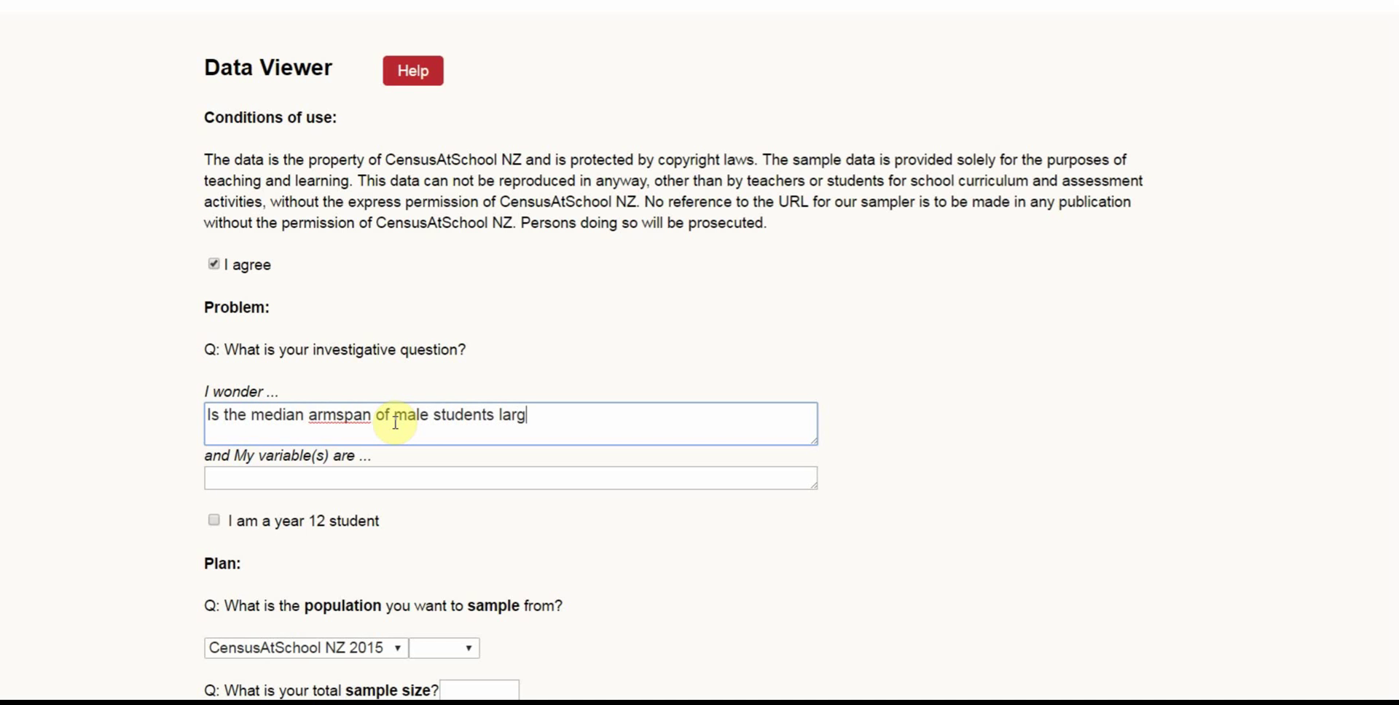
pyautogui.write('er than the median a')
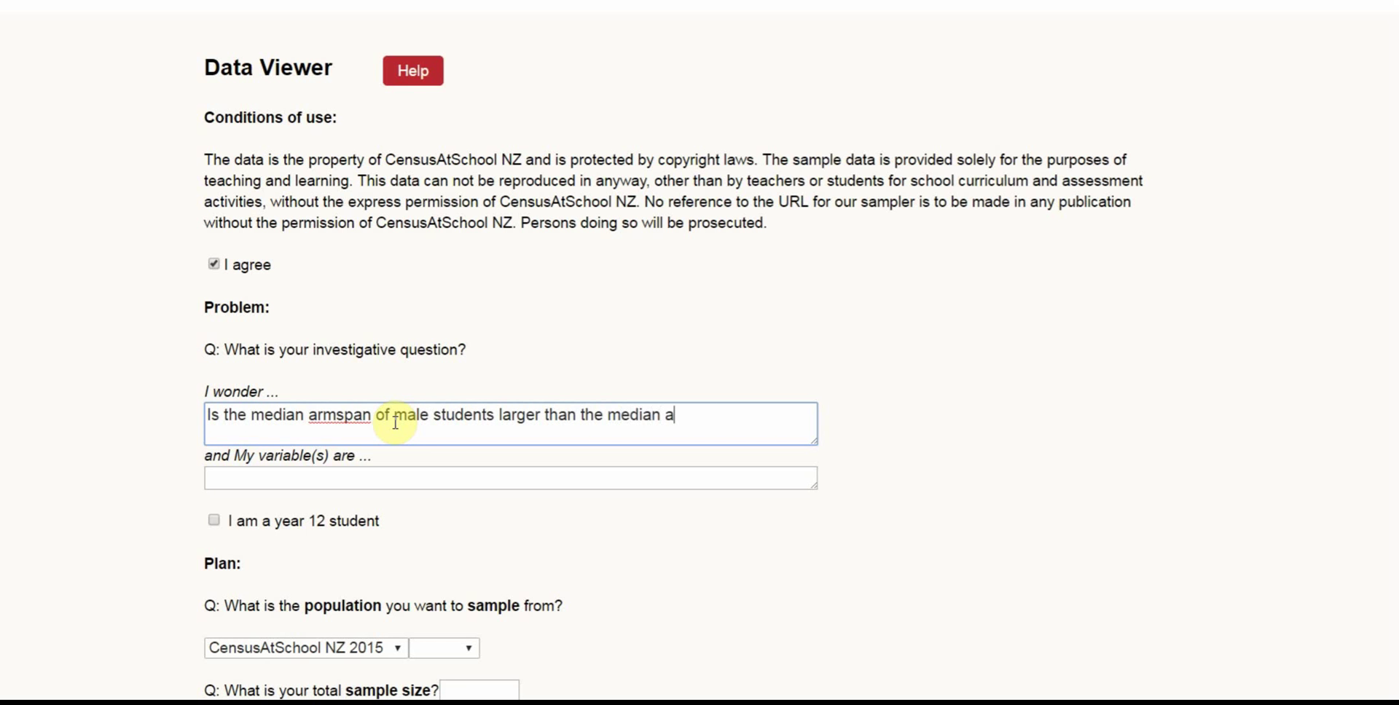
pyautogui.write('rmspan of femal')
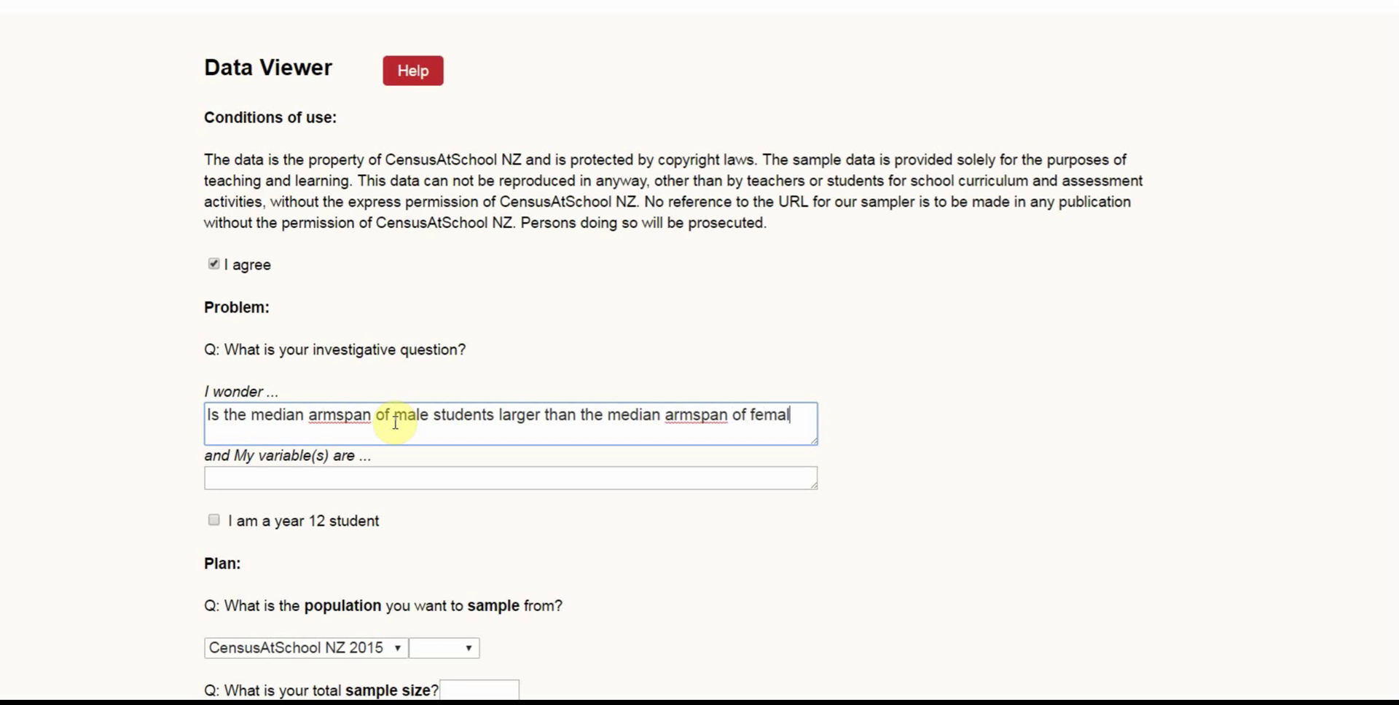
pyautogui.write('e students in NZ')
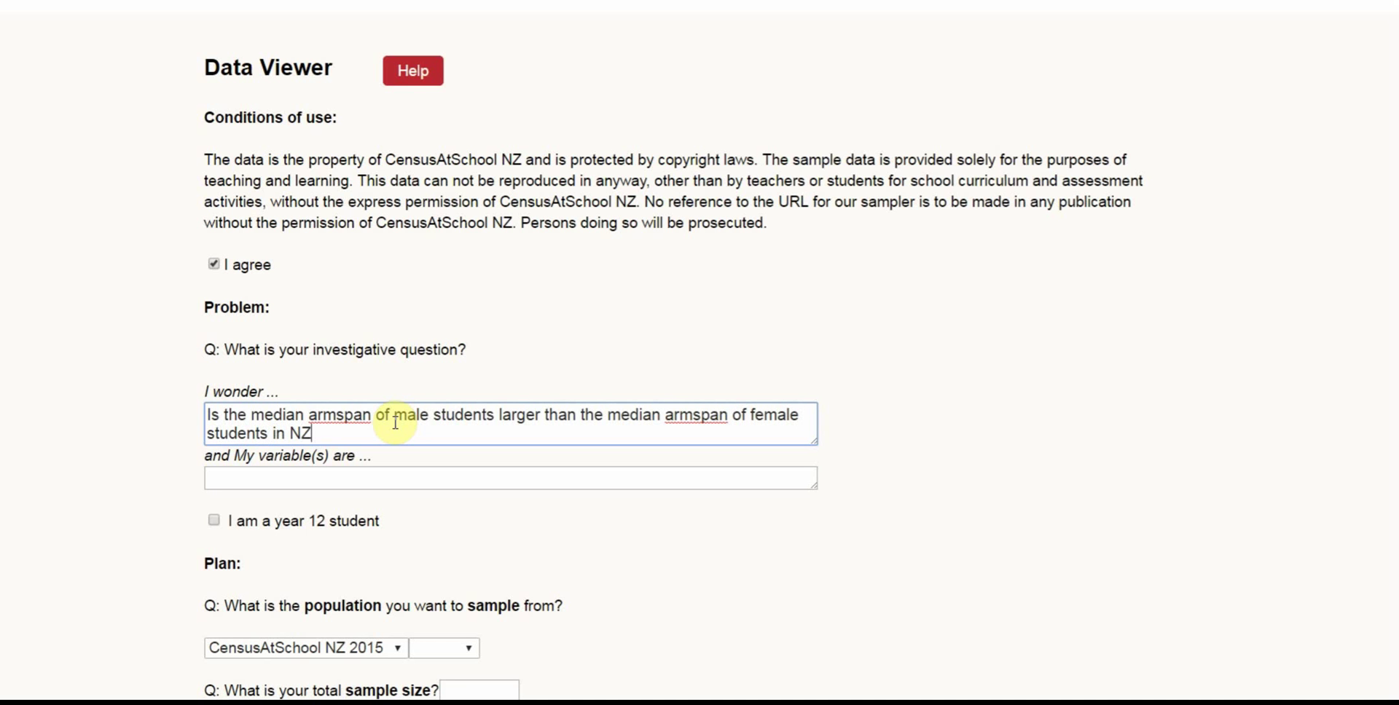
pyautogui.write(' high schools?')
# - Enter "gender and armsapn" as the variables and mark the respondent as a year 12 student
pyautogui.click(399, 474)
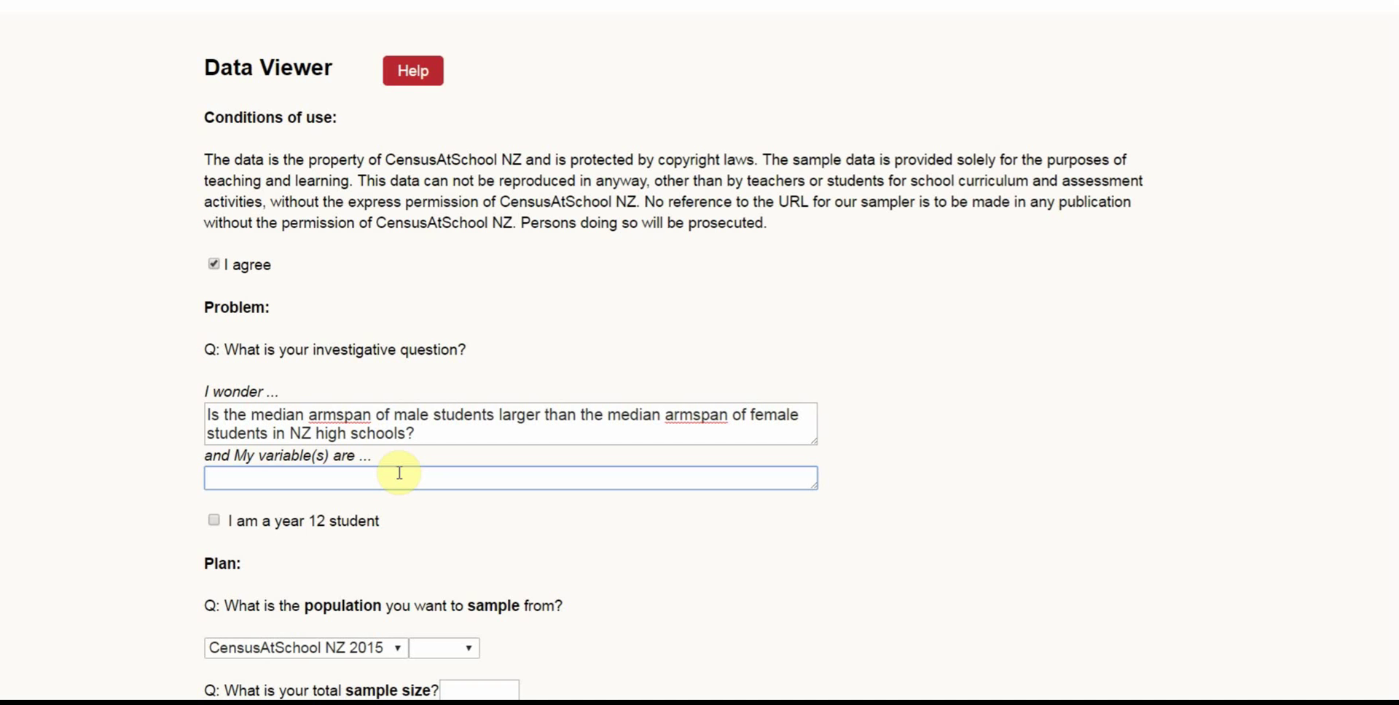
pyautogui.write('gender and arma')
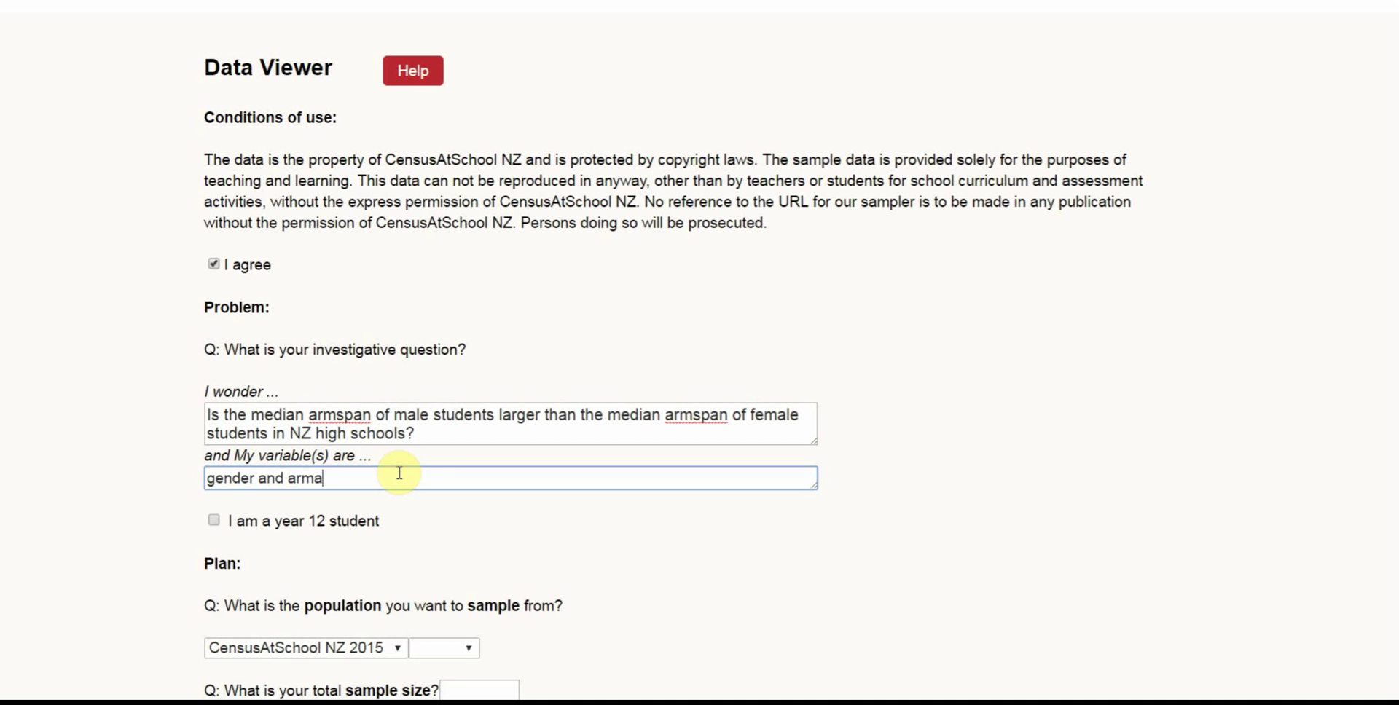
pyautogui.press('BackSpace')
pyautogui.write('sapn')
pyautogui.click(213, 519)
# - Keep CensusAtSchool NZ 2015 as the population and add gender and year as its sub-population filters
pyautogui.scroll(-3, 523, 497)
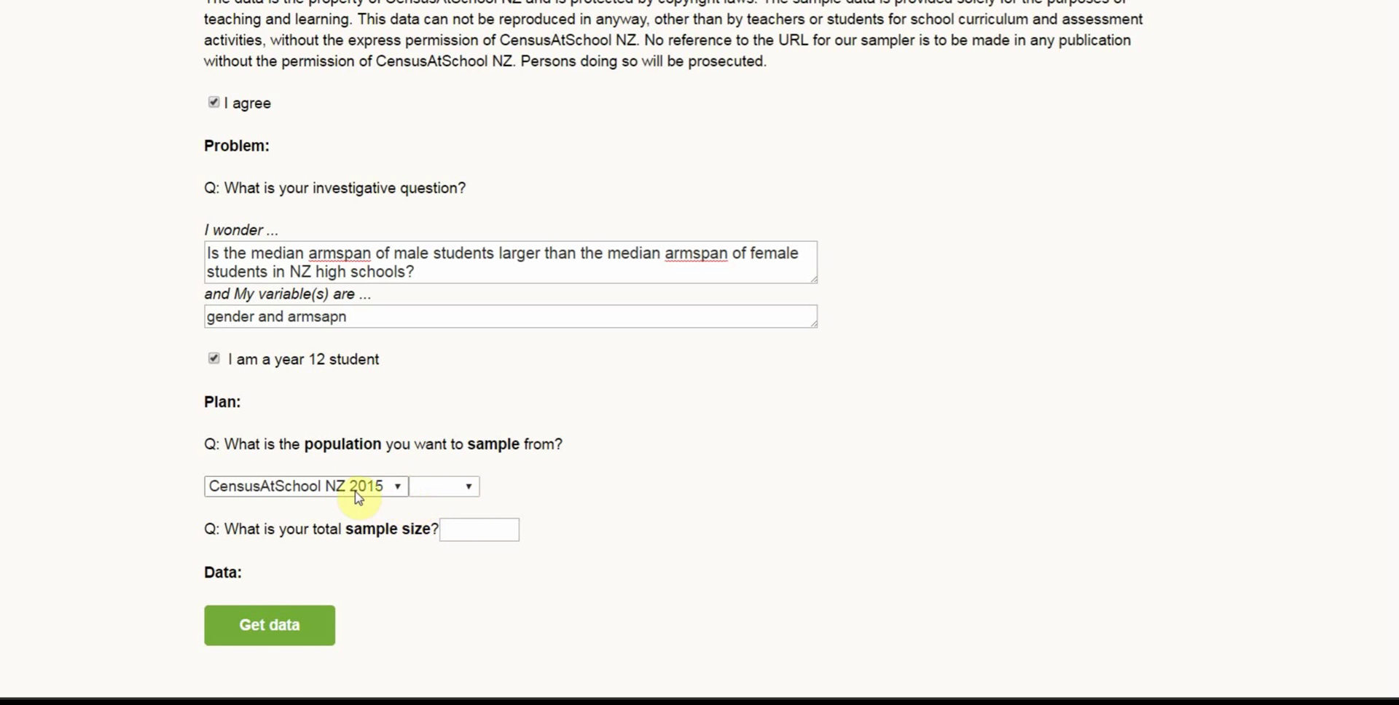
pyautogui.click(399, 490)
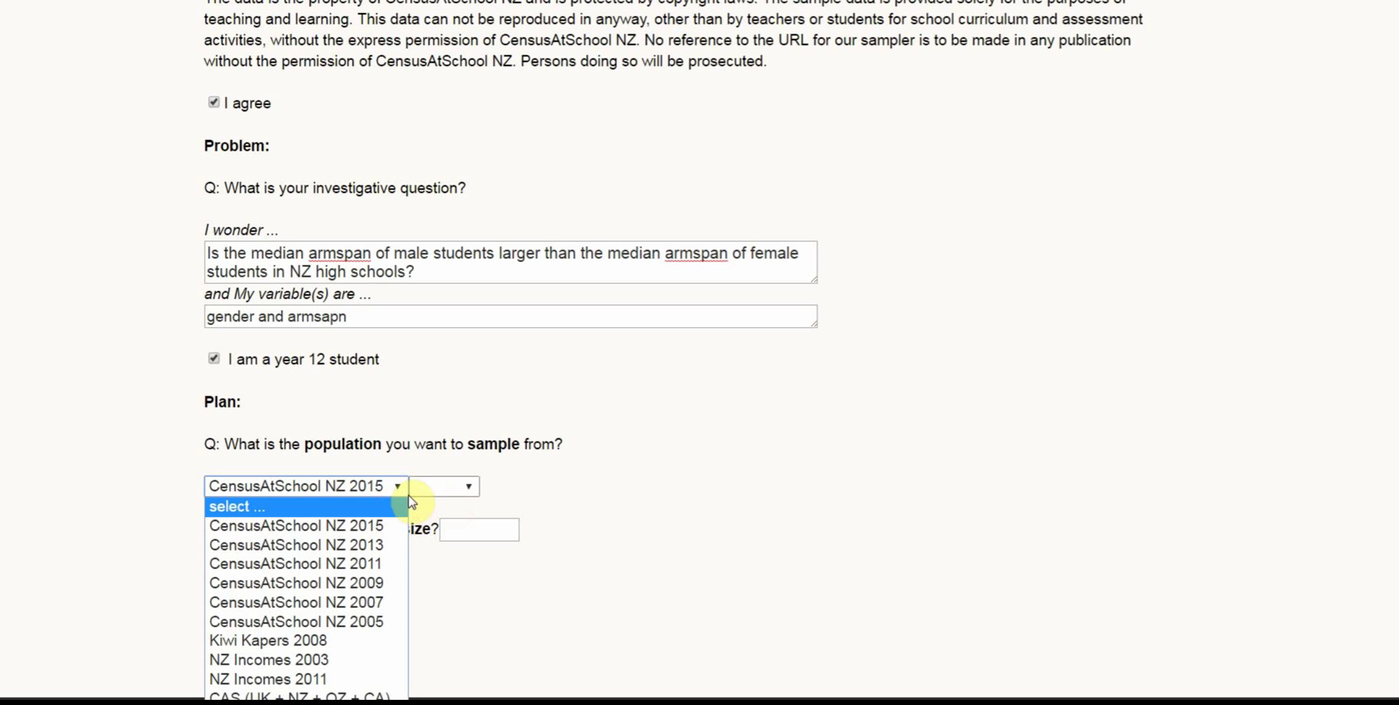
pyautogui.click(470, 491)
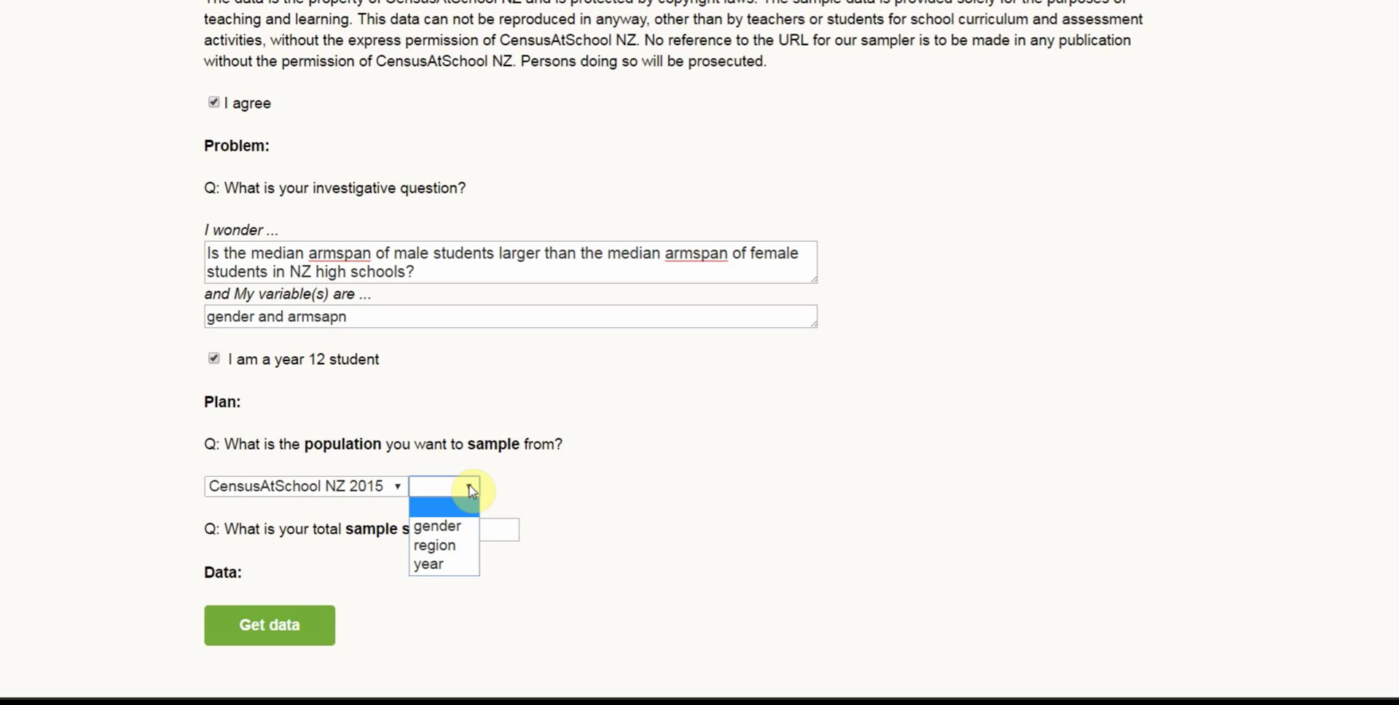
pyautogui.click(466, 531)
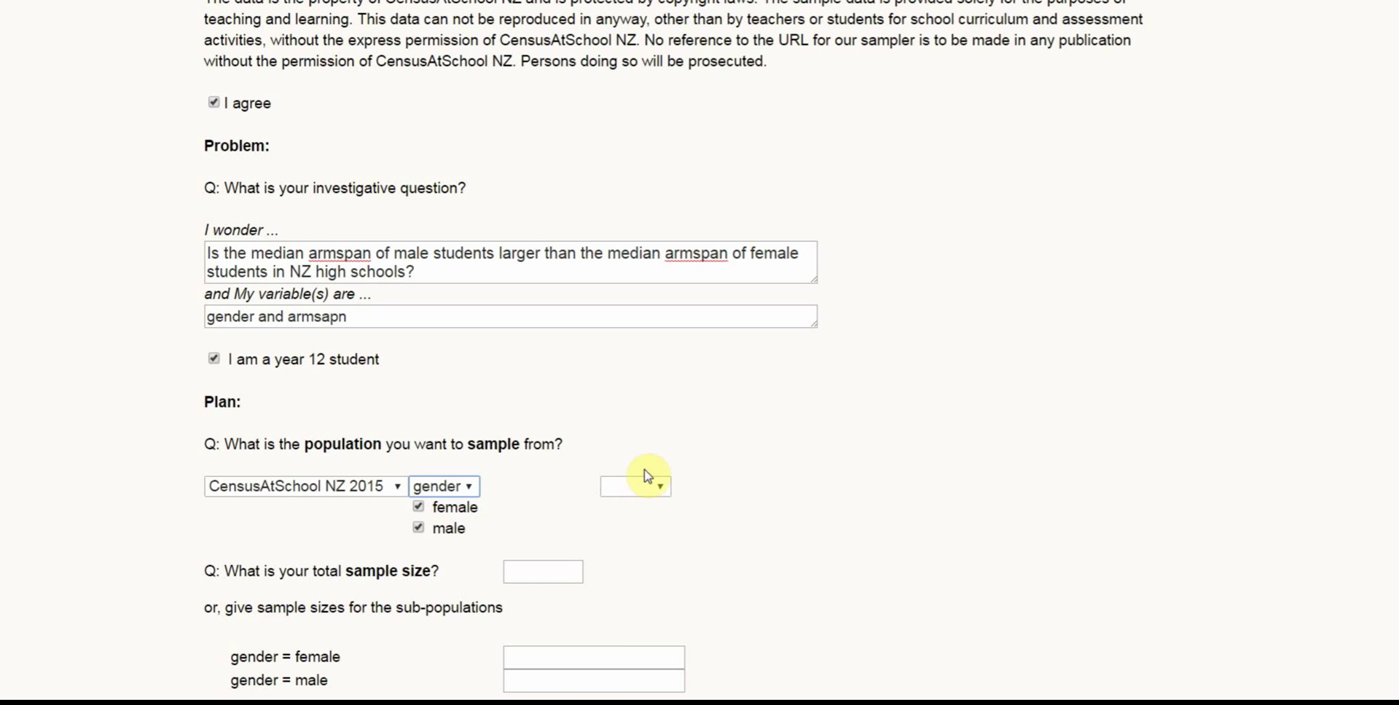
pyautogui.click(663, 488)
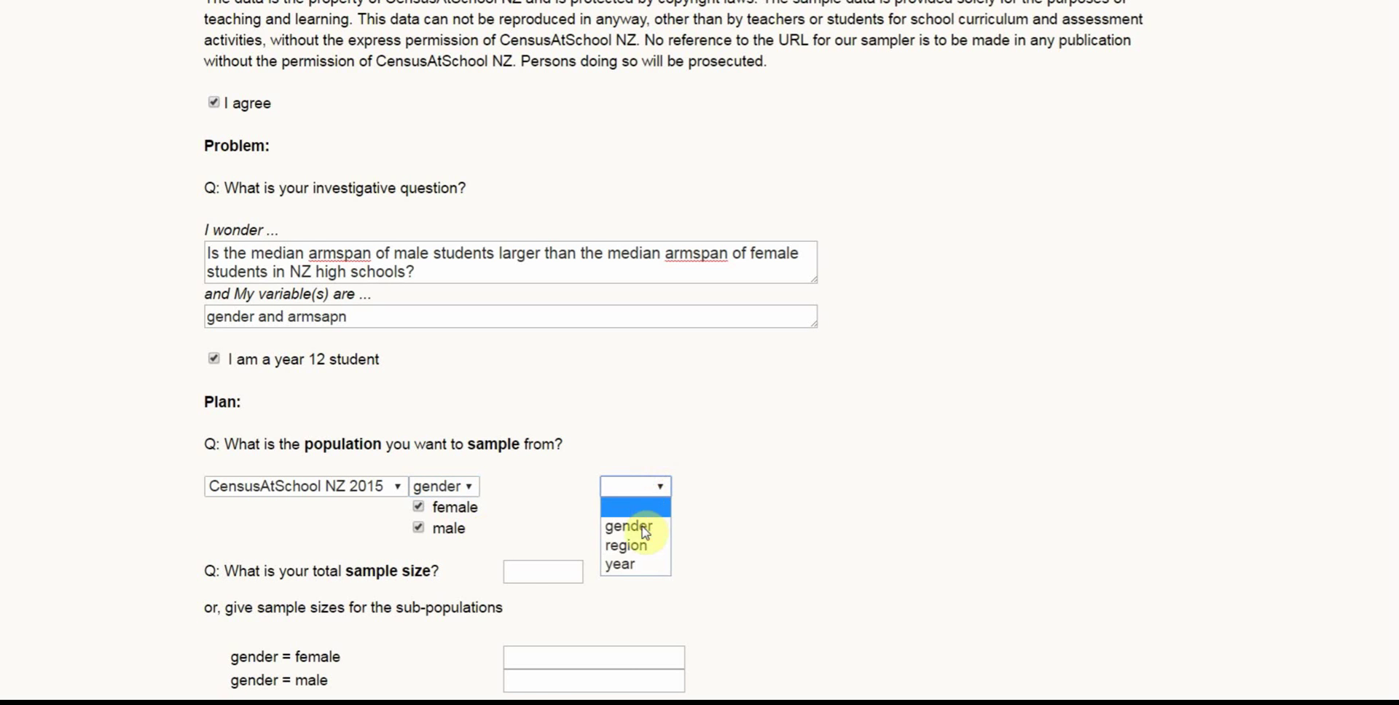
pyautogui.click(625, 565)
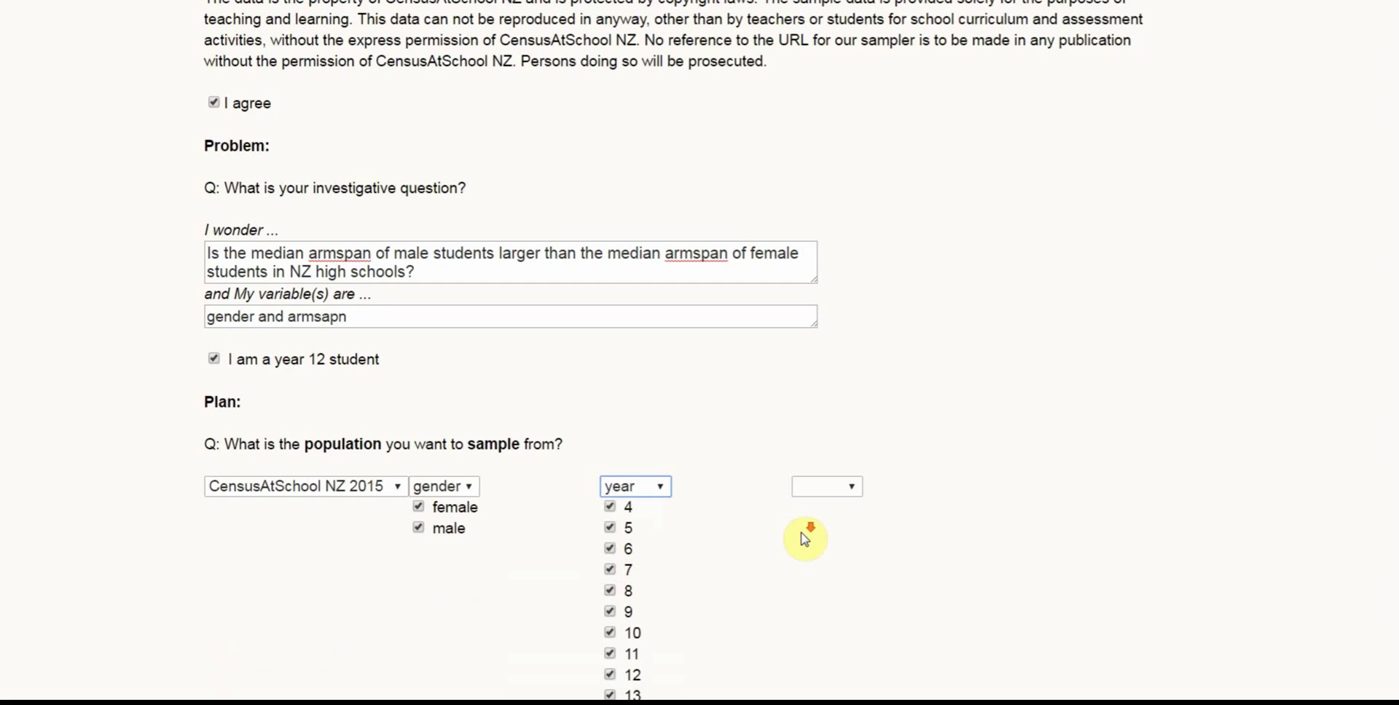
# - Exclude years 4, 5, 6, 7, 8 and 14 from the population
pyautogui.scroll(-1, 806, 530)
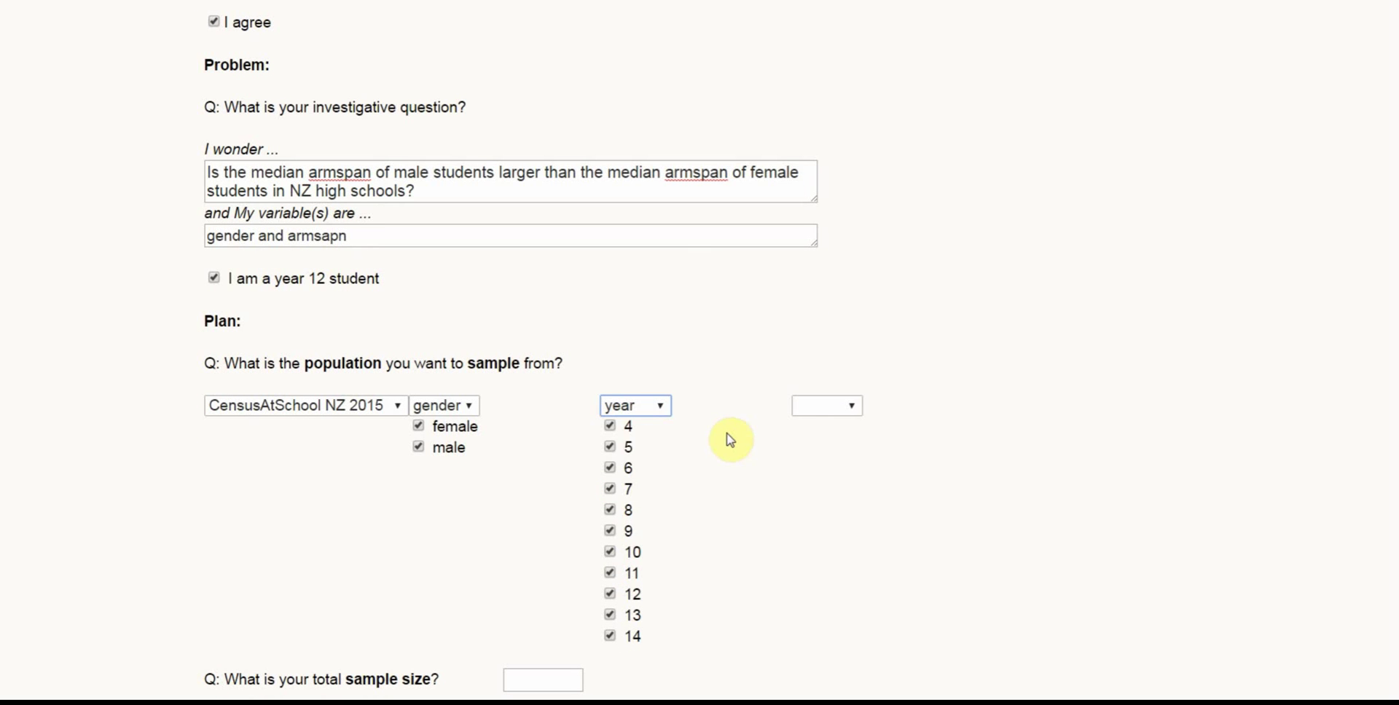
pyautogui.click(609, 426)
pyautogui.click(610, 446)
pyautogui.click(610, 467)
pyautogui.click(609, 488)
pyautogui.click(611, 512)
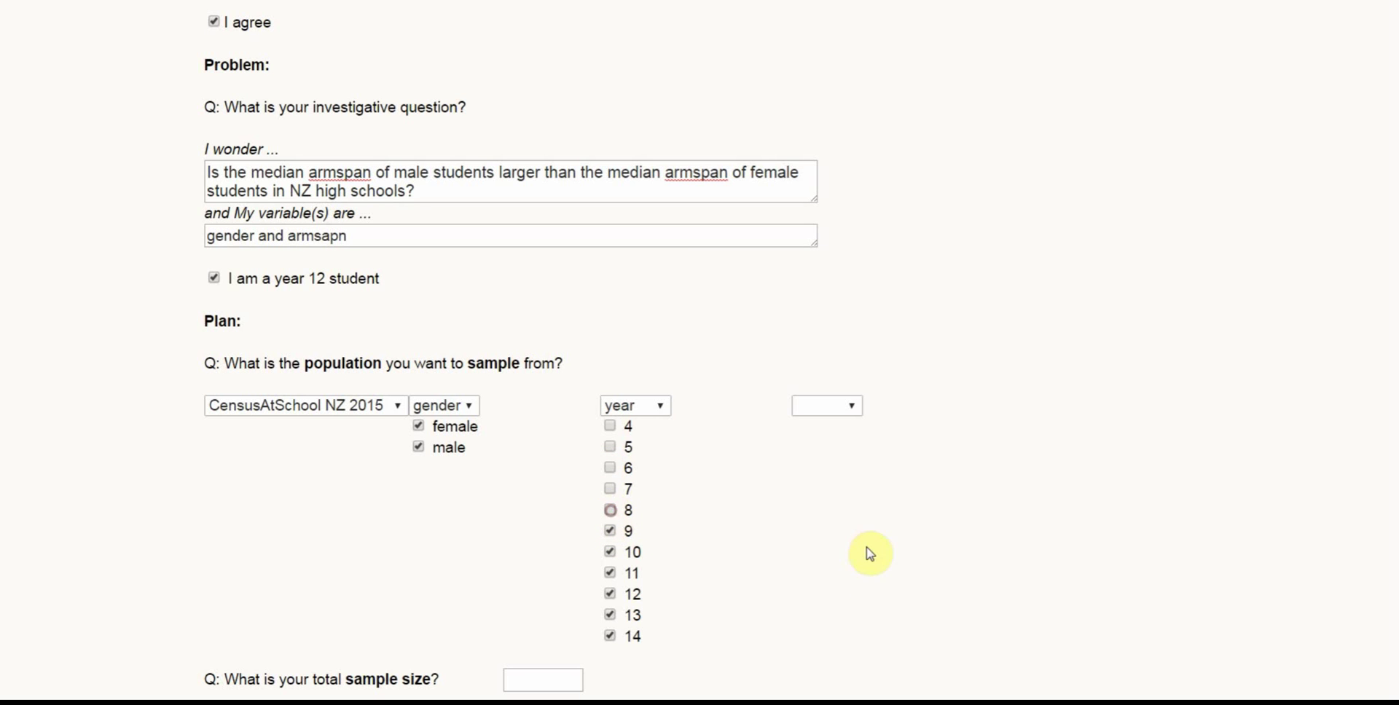
pyautogui.click(620, 638)
# - Set the total sample size to 100, with 50 female and 50 male students
pyautogui.scroll(-1, 725, 581)
pyautogui.scroll(-1, 724, 556)
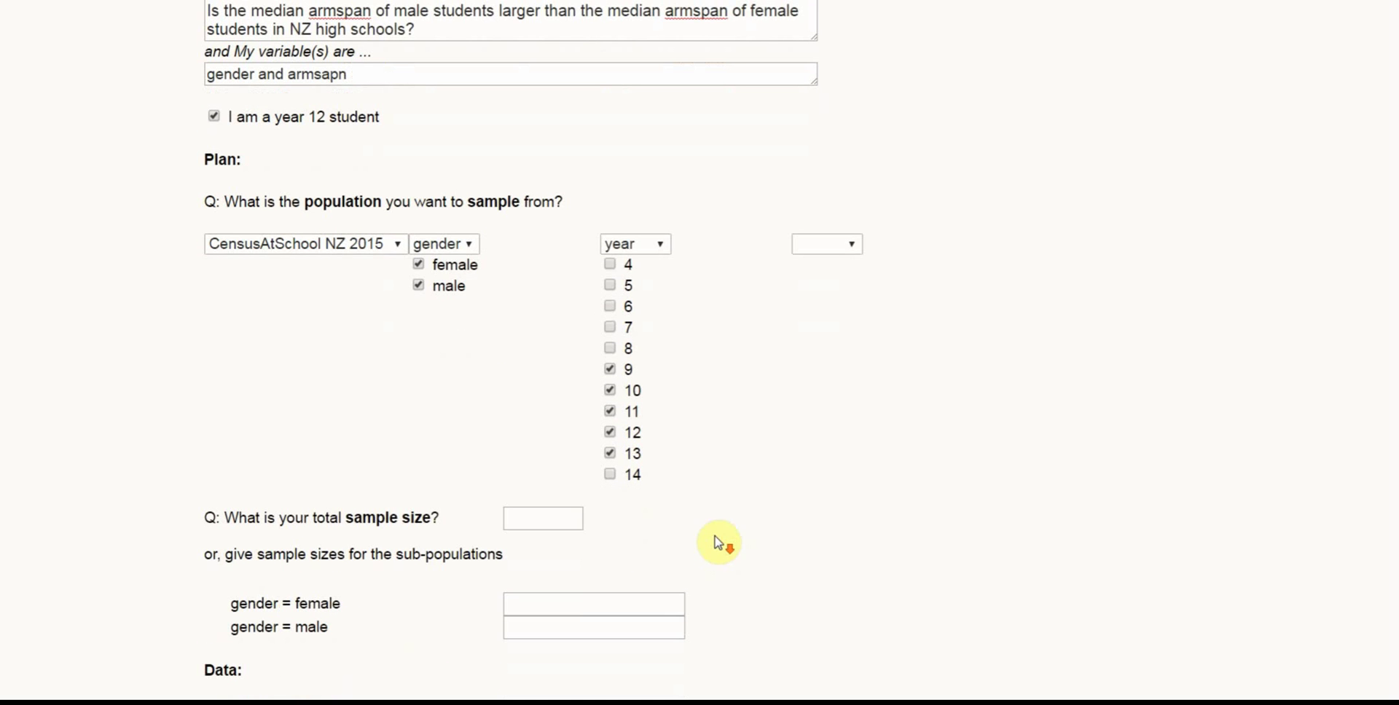
pyautogui.click(572, 520)
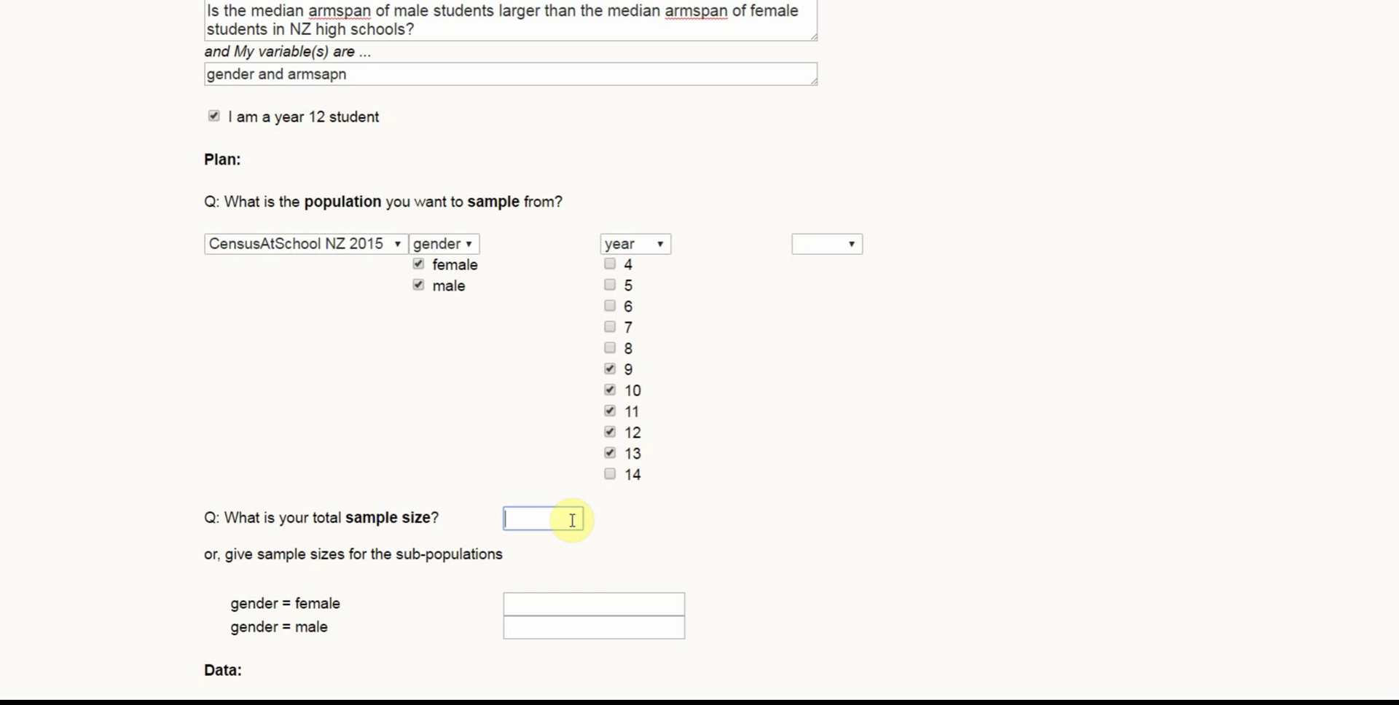
pyautogui.write('100')
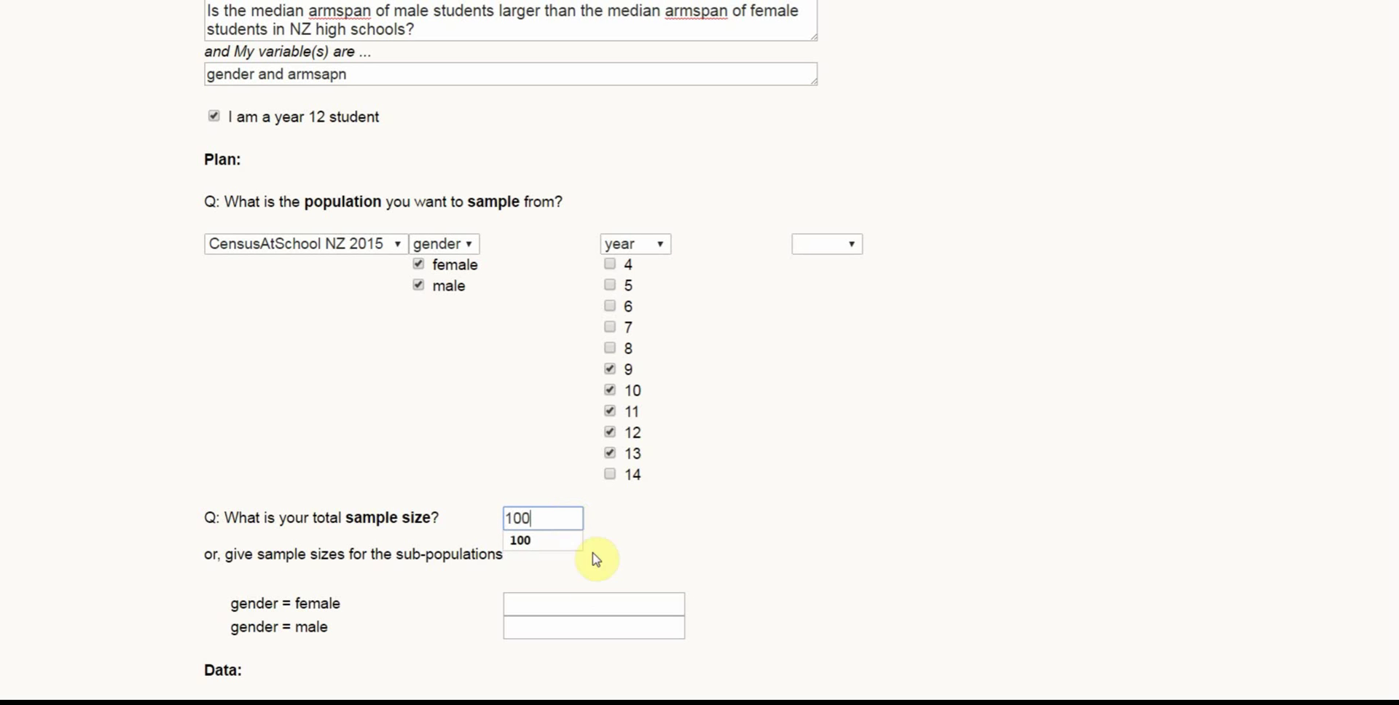
pyautogui.click(610, 606)
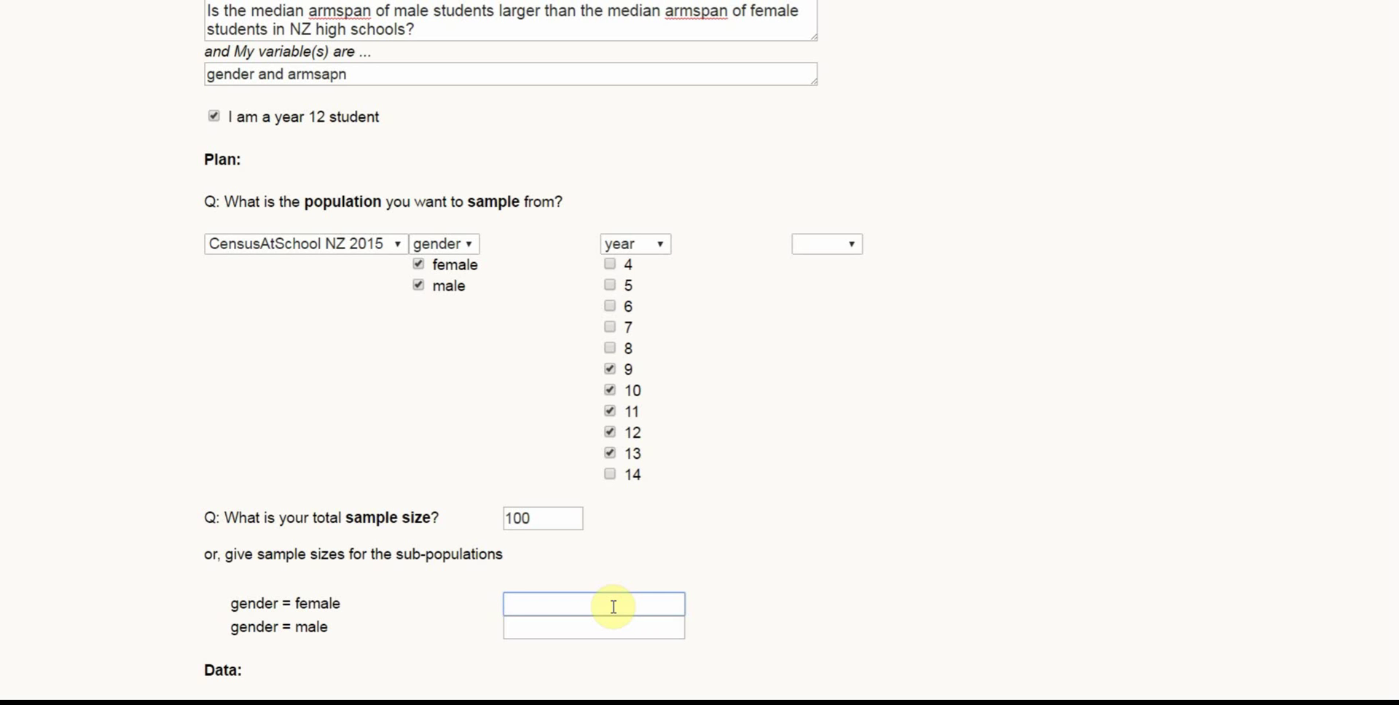
pyautogui.write('50')
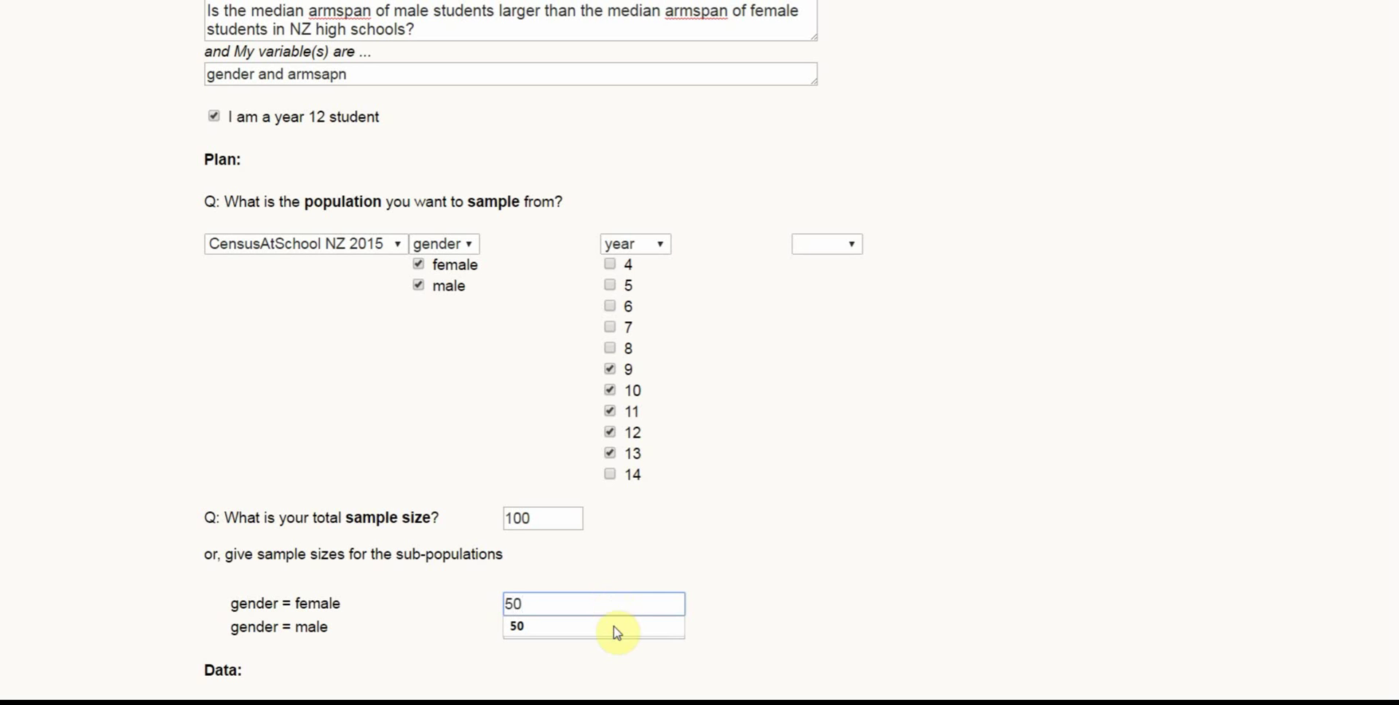
pyautogui.click(614, 628)
pyautogui.click(615, 627)
pyautogui.write('50')
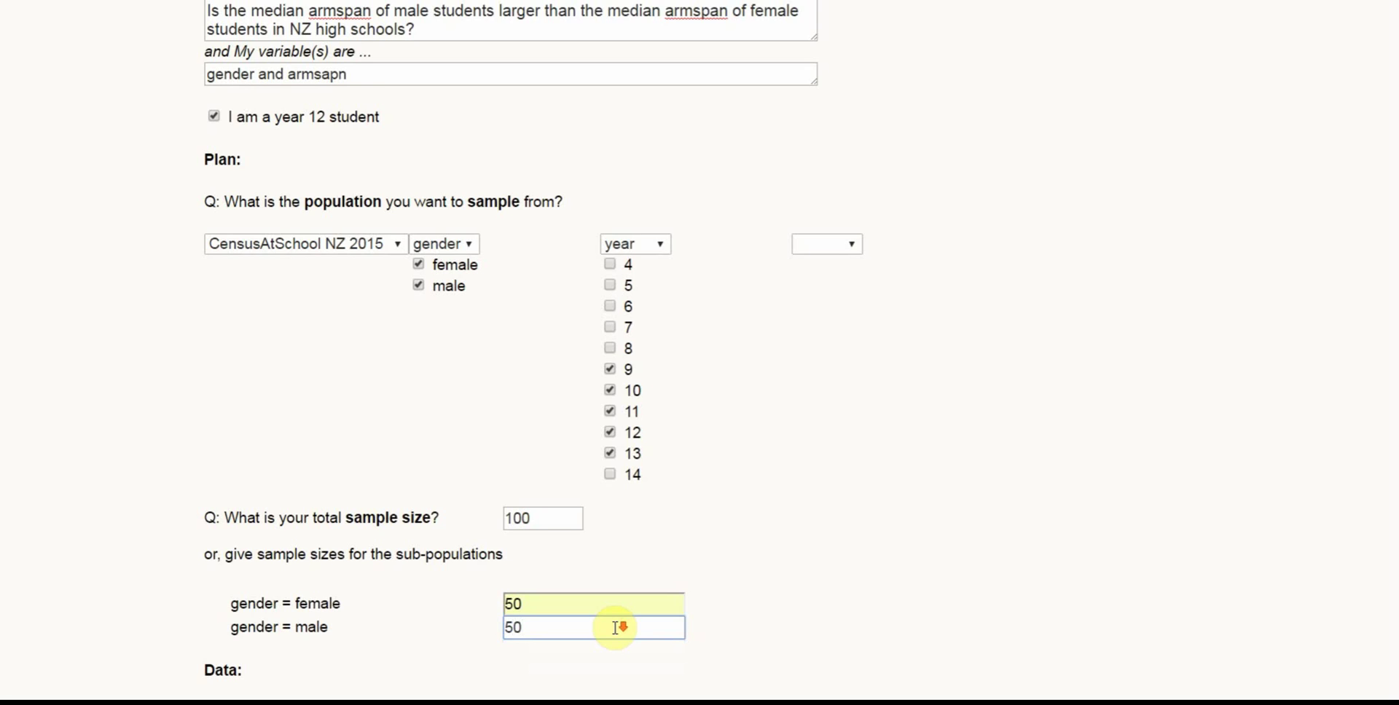
# - Get the data to draw the sample and bring up its analysis options
pyautogui.scroll(-2, 717, 448)
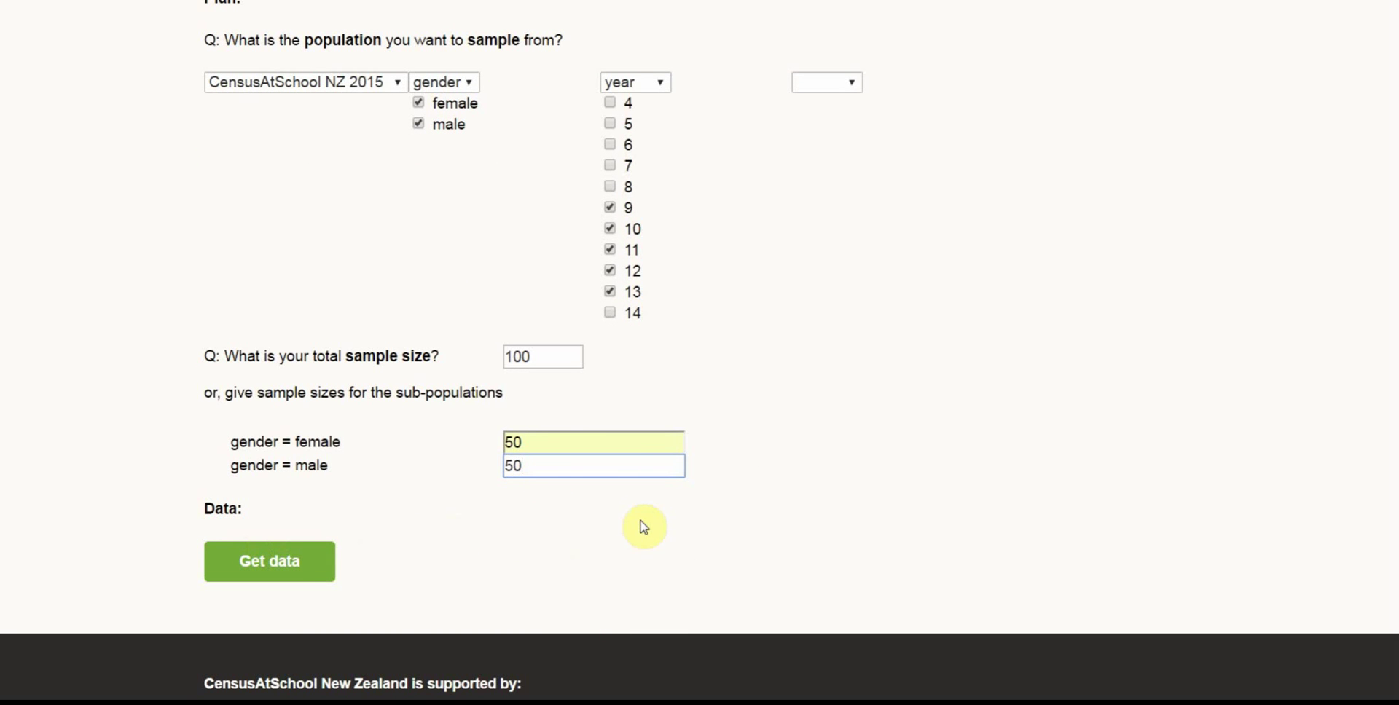
pyautogui.click(280, 564)
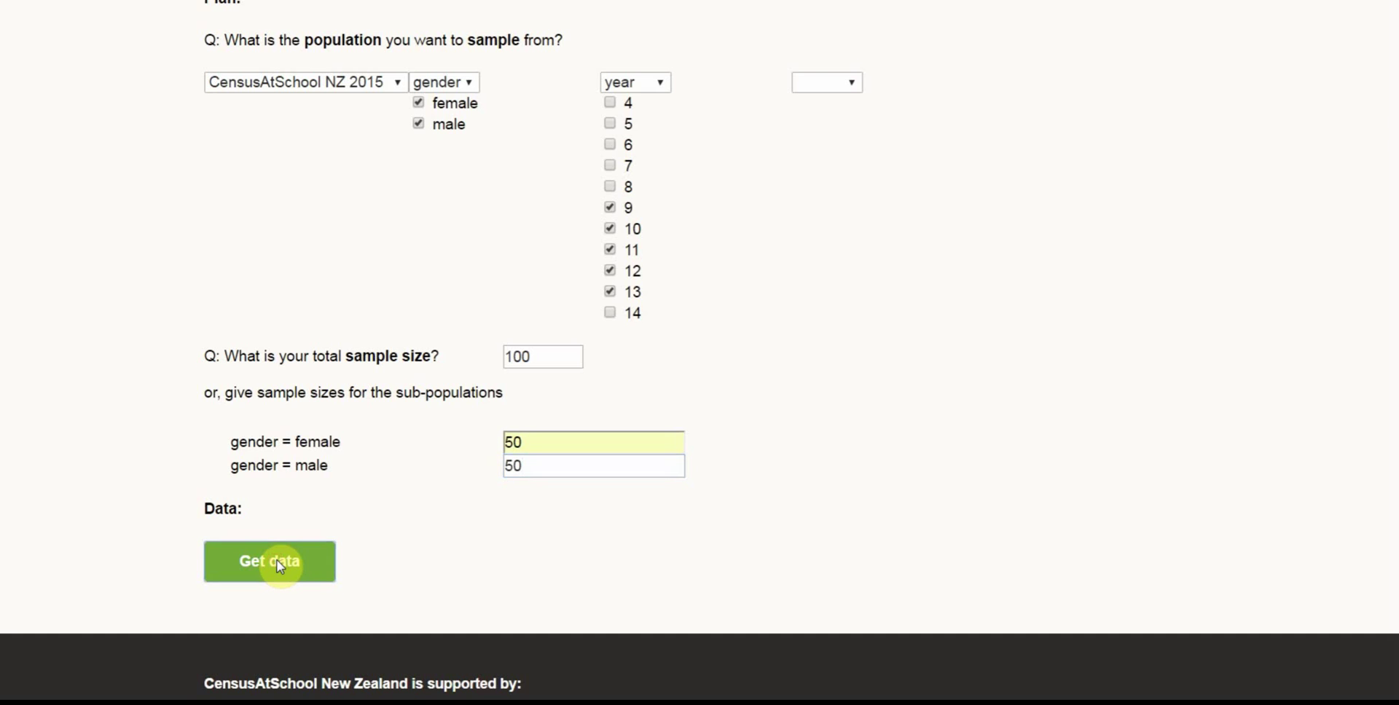
pyautogui.scroll(2, 1047, 237)
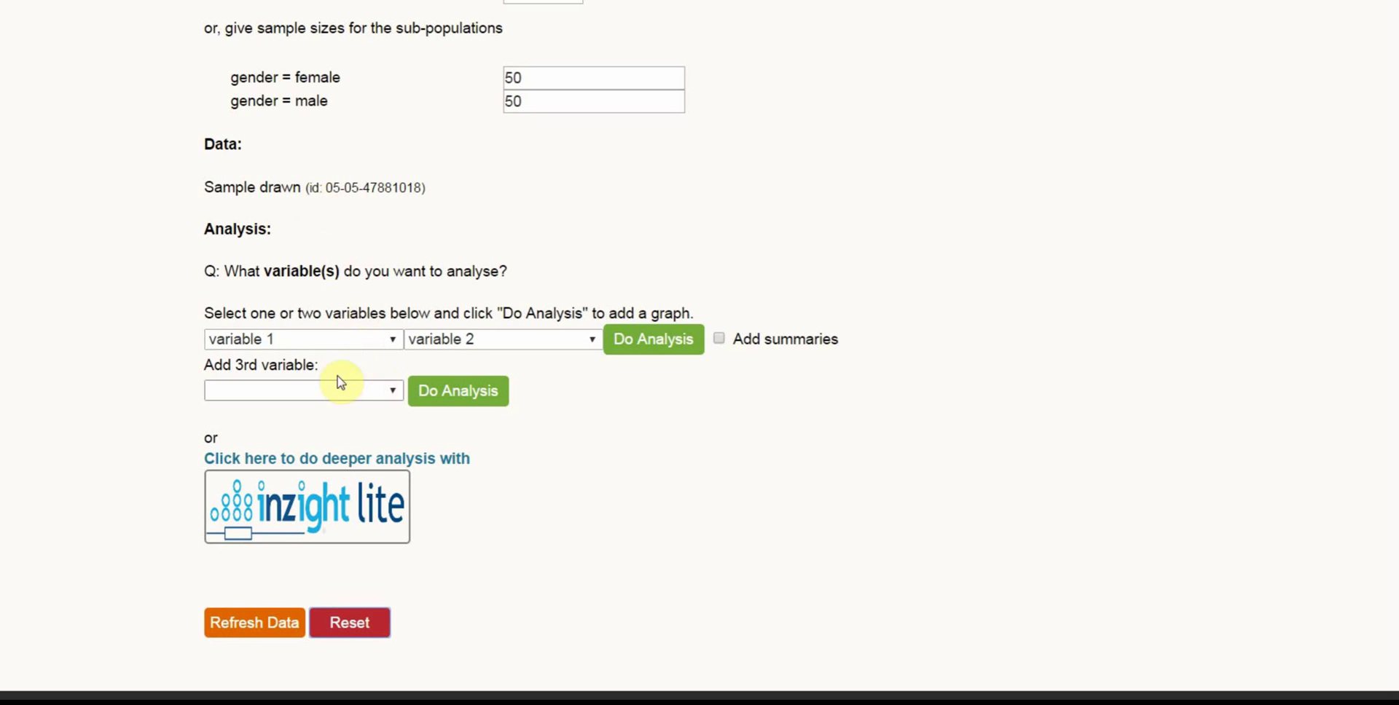
# - Choose gender as the first variable and armspan as the second variable for the analysis
pyautogui.click(394, 341)
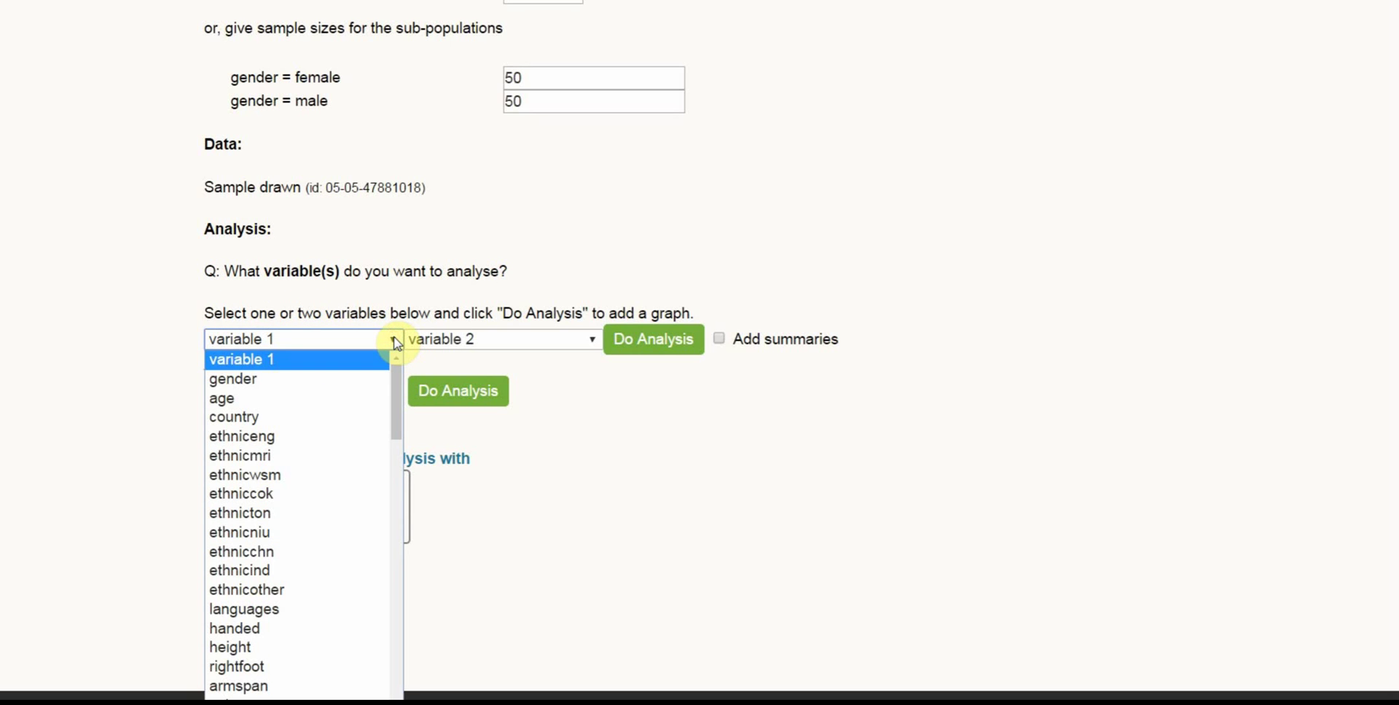
pyautogui.click(265, 387)
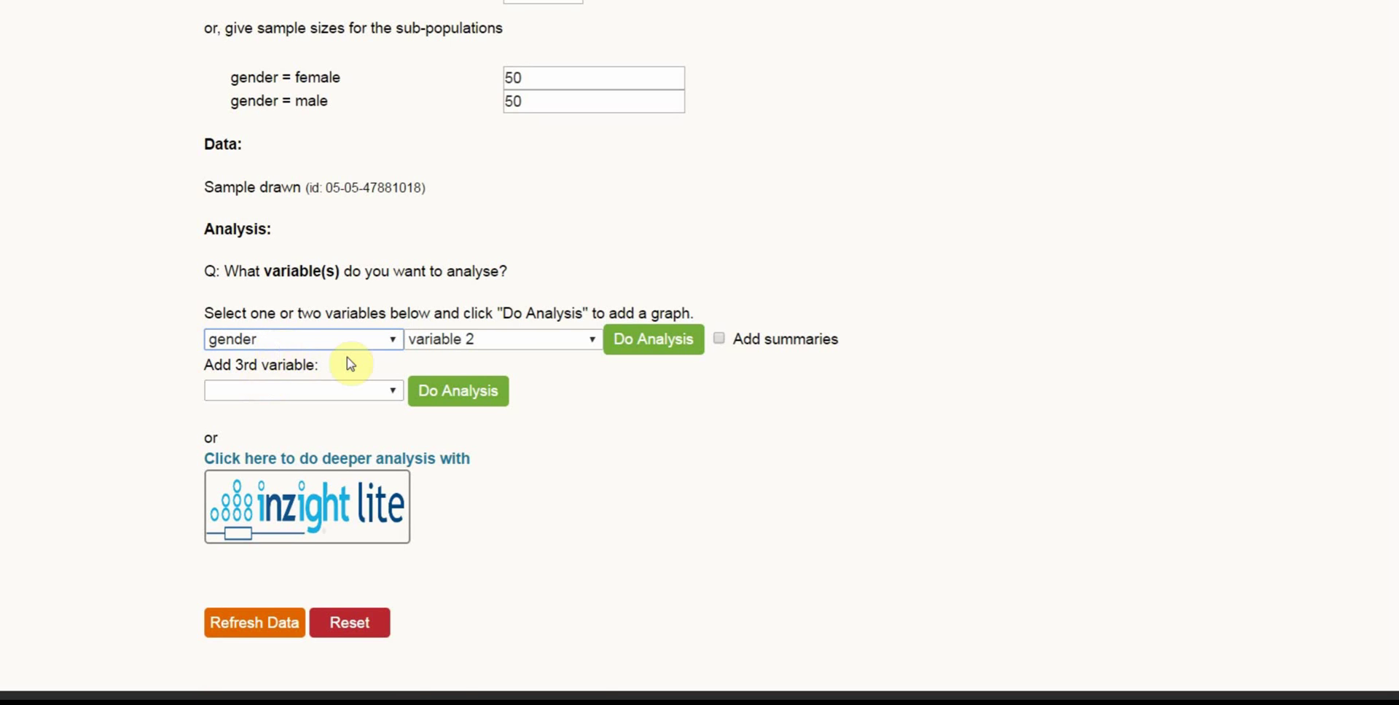
pyautogui.click(592, 340)
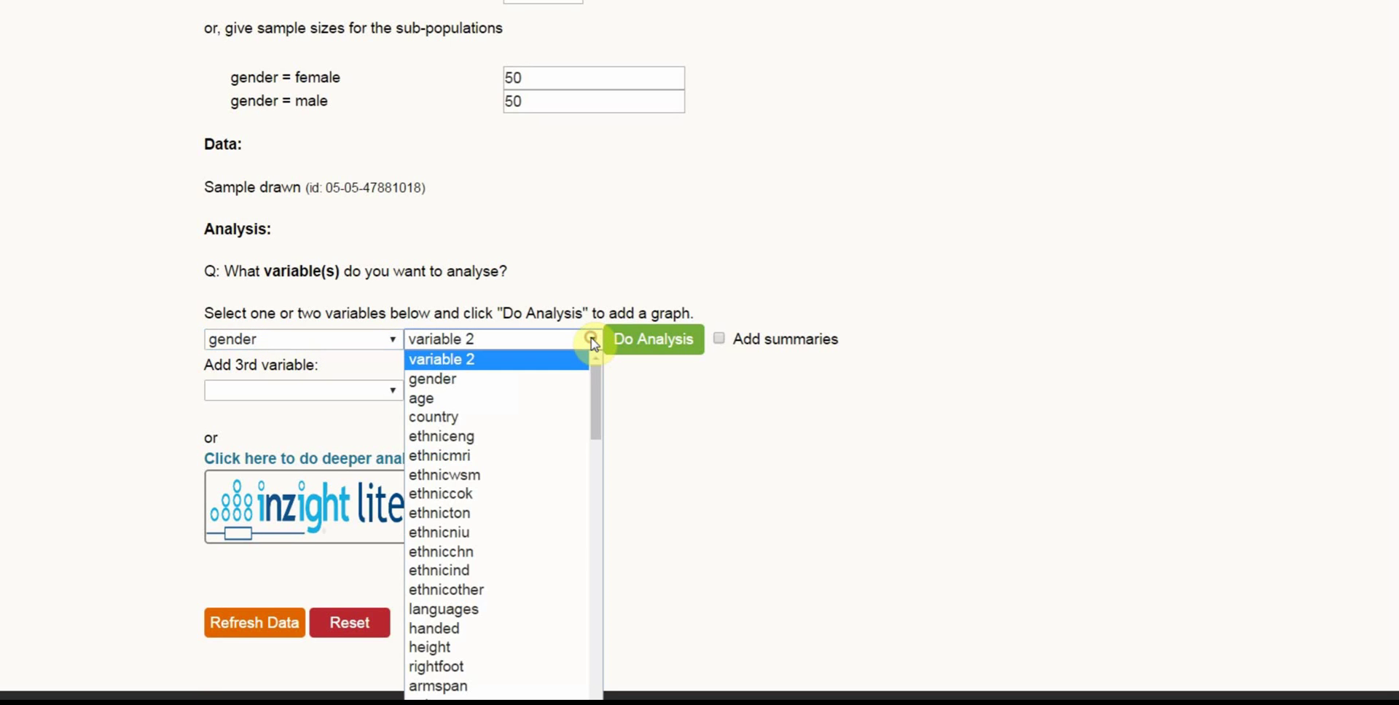
pyautogui.scroll(-3, 599, 375)
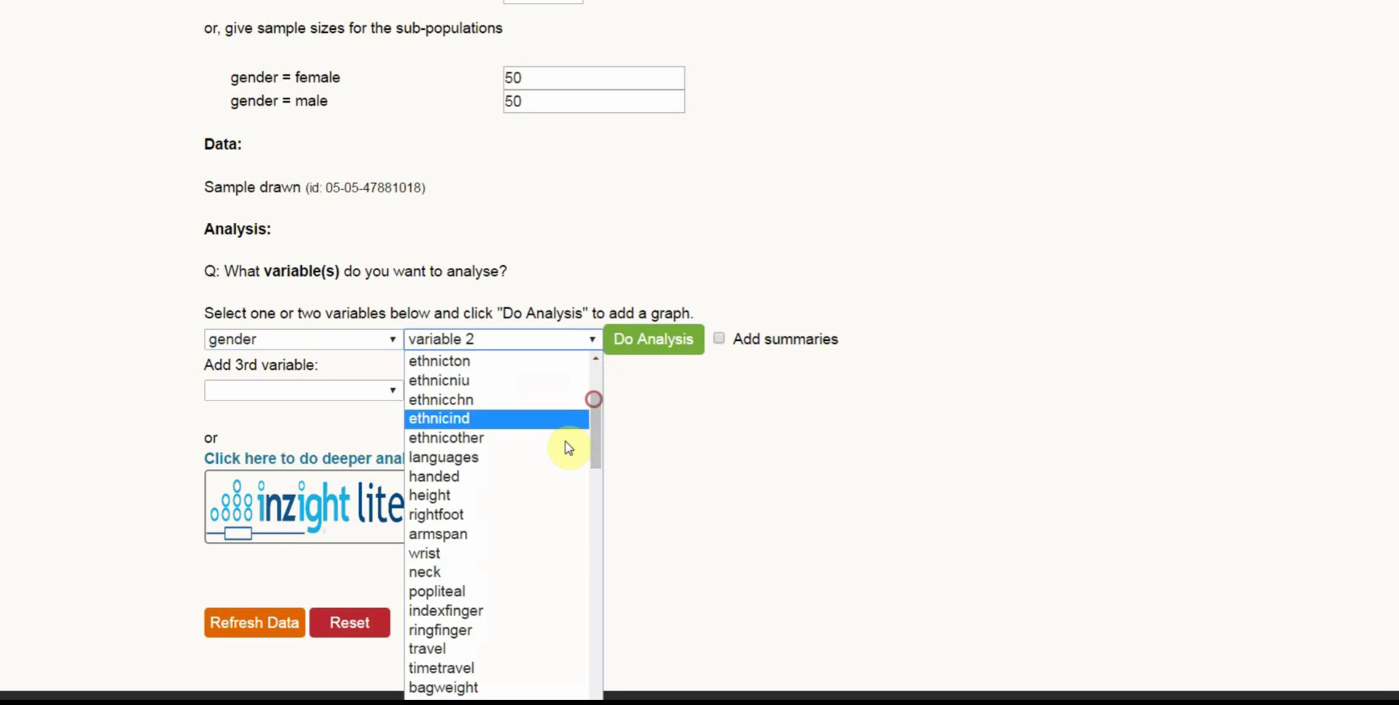
pyautogui.click(469, 538)
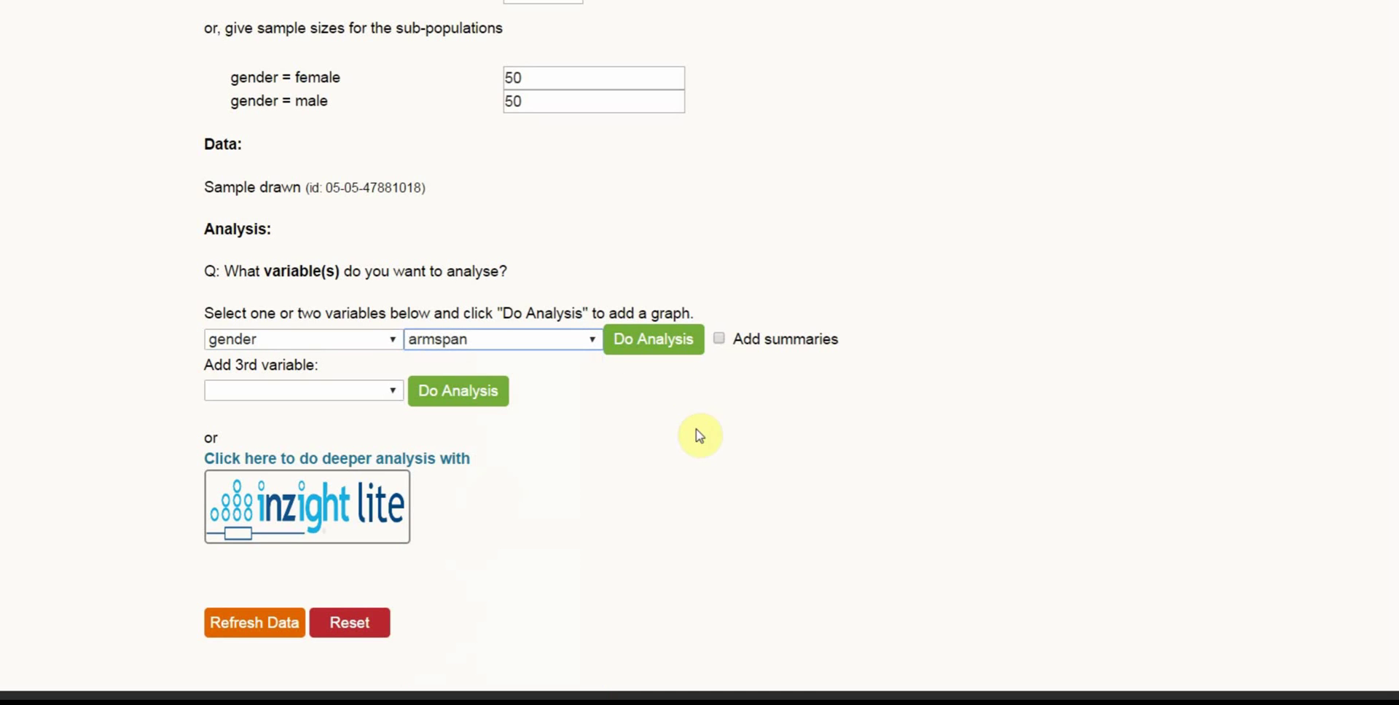
# - Include summaries and run the two-variable analysis to show the armspan by gender graph with its summary table
pyautogui.click(719, 339)
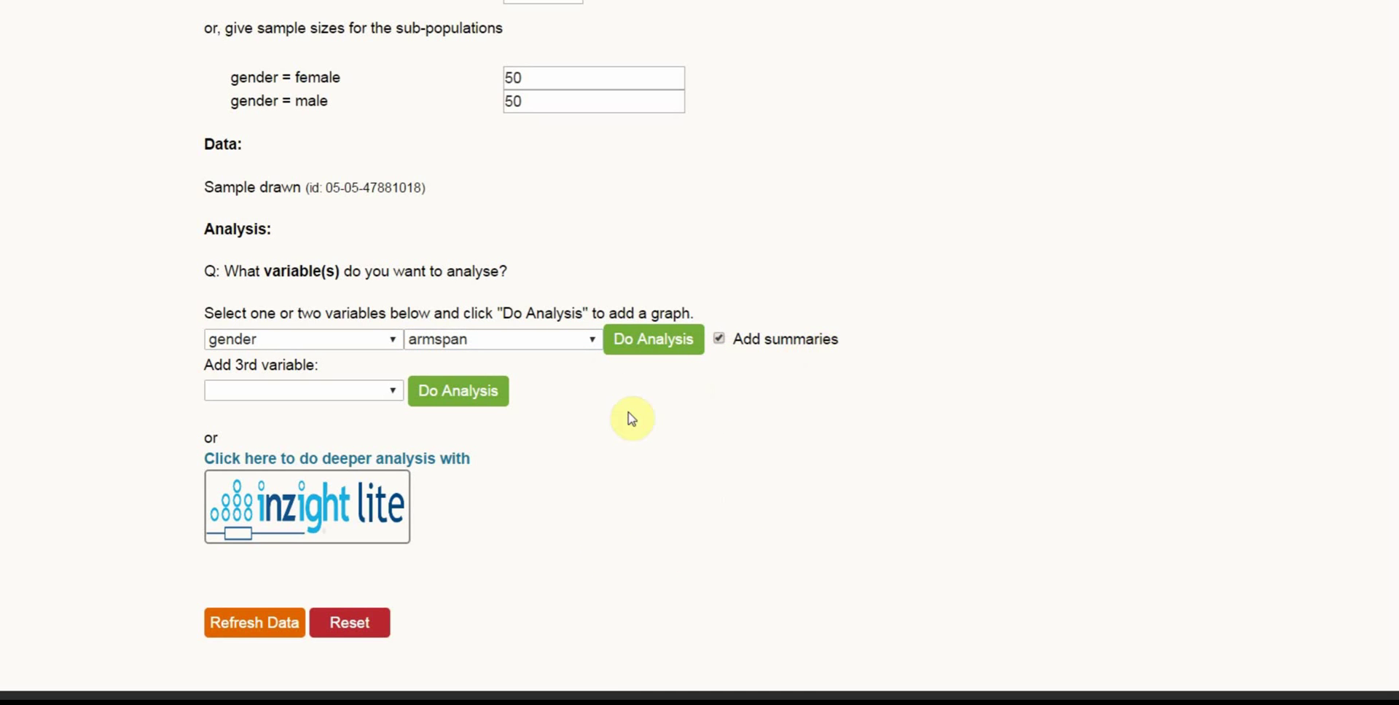
pyautogui.click(651, 347)
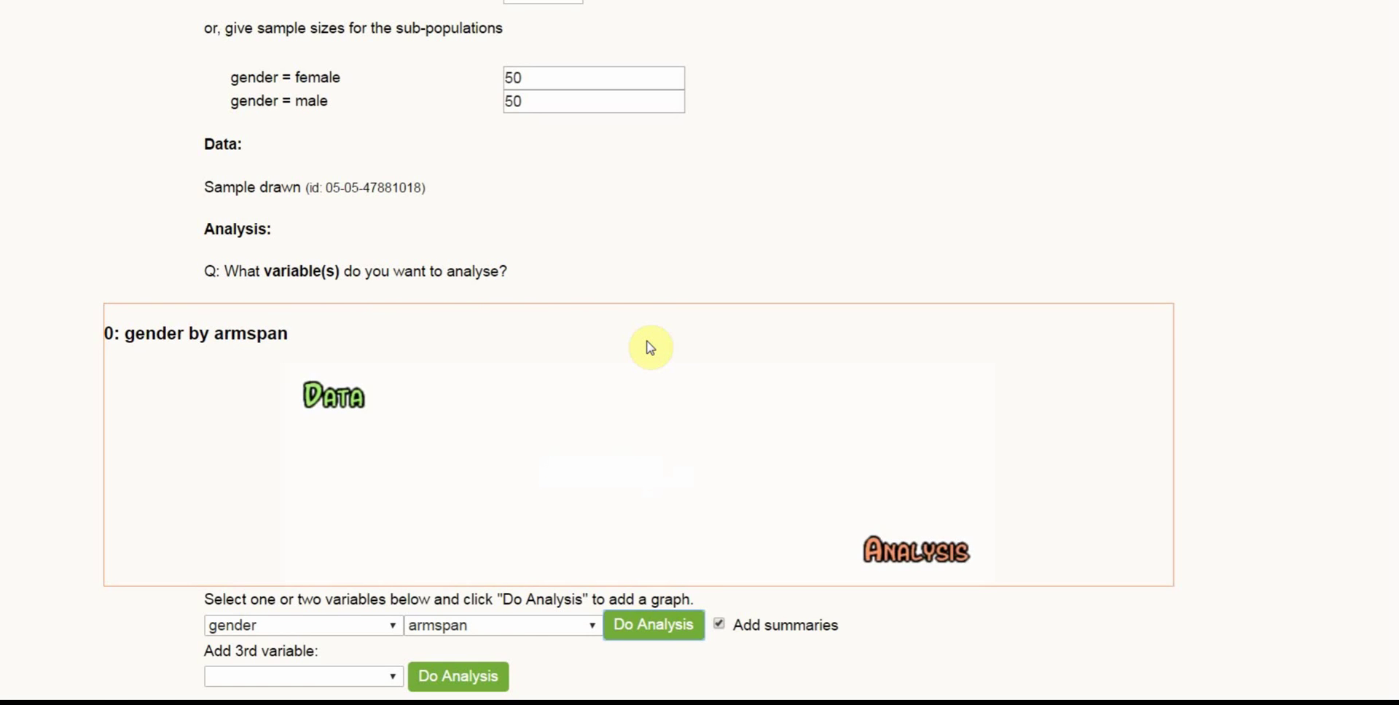
pyautogui.scroll(-1, 650, 347)
pyautogui.scroll(-3, 650, 348)
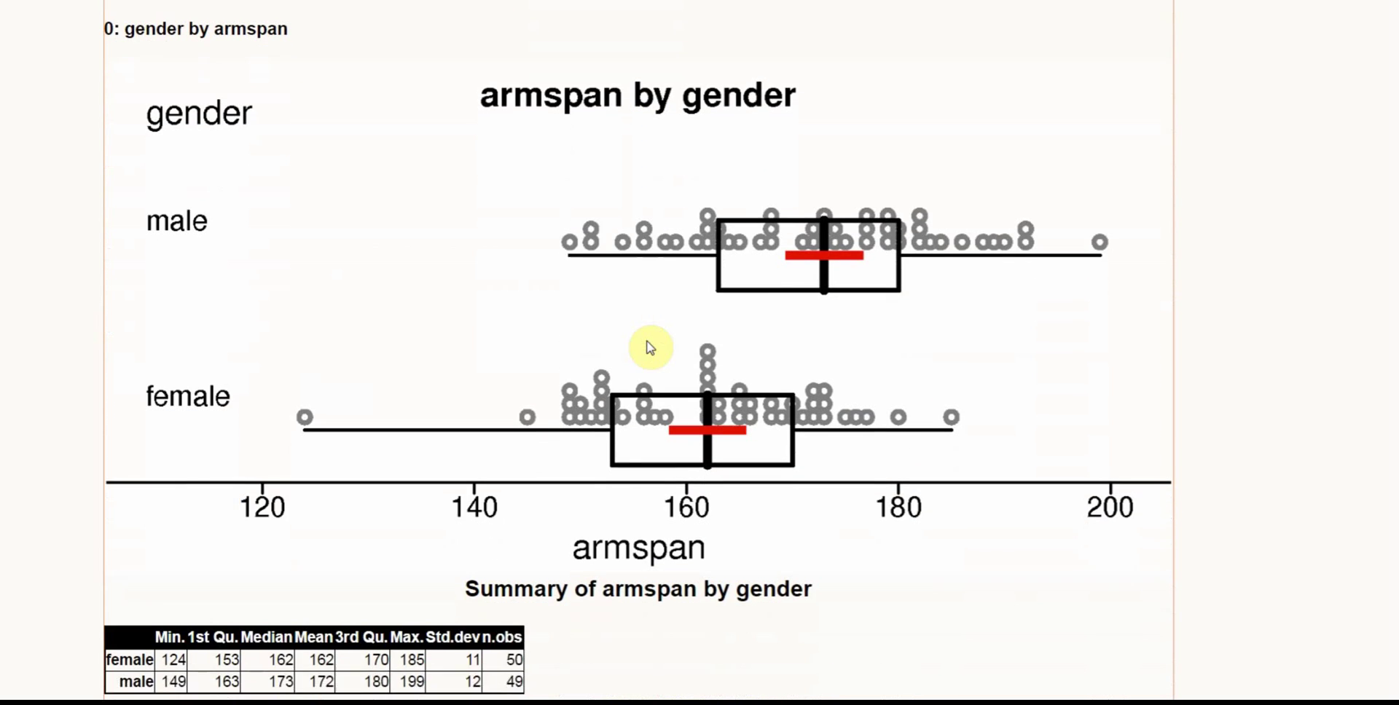